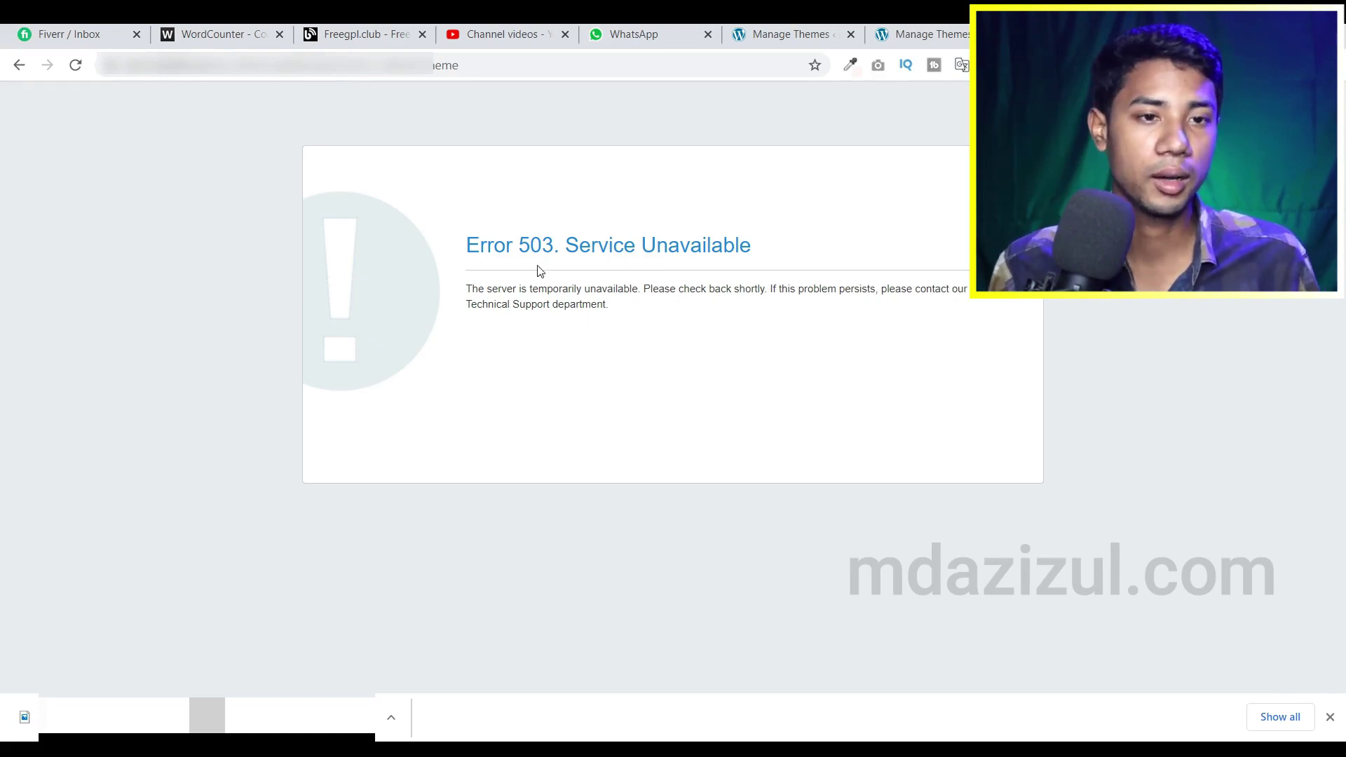
Return to the WordPress Themes page and try Add New, which fails with Error 503.
{"action": "left_click", "coordinate": [911, 35]}
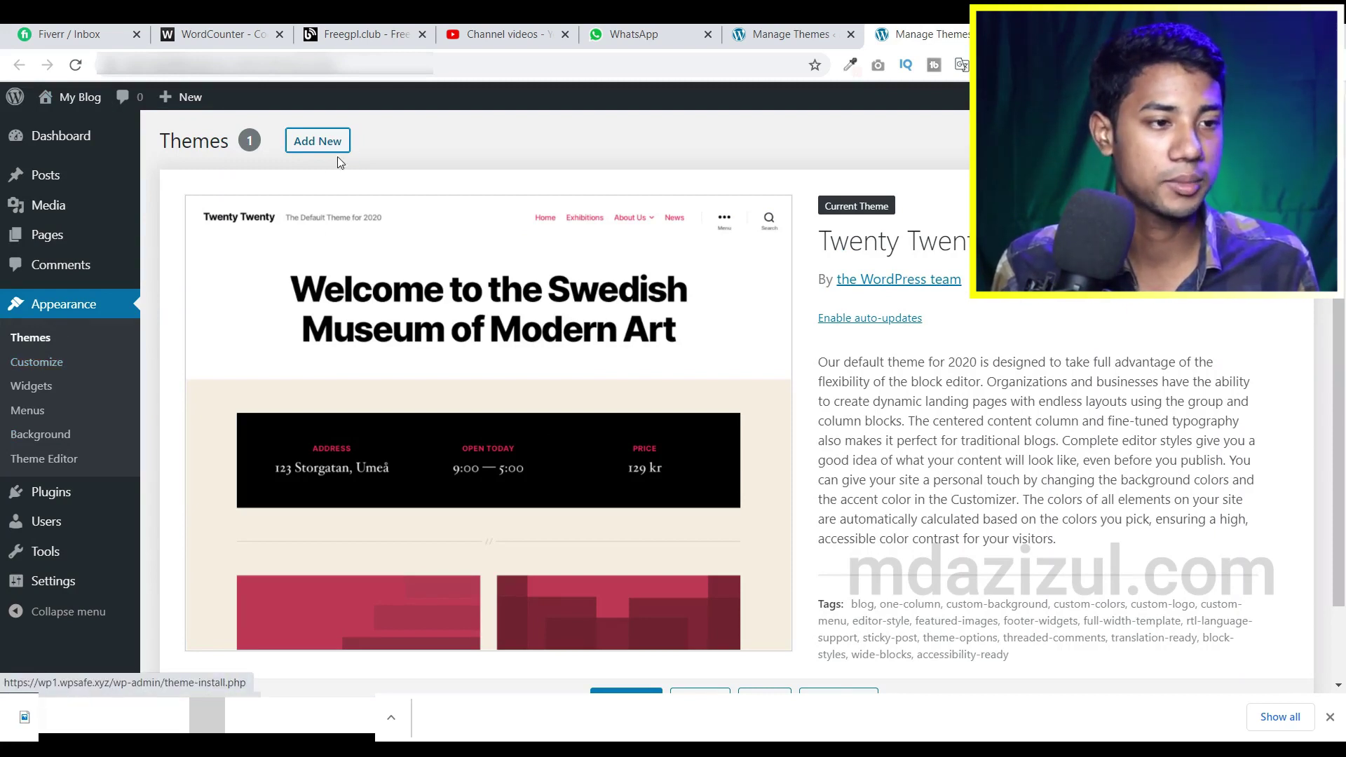
{"action": "left_click", "coordinate": [311, 148]}
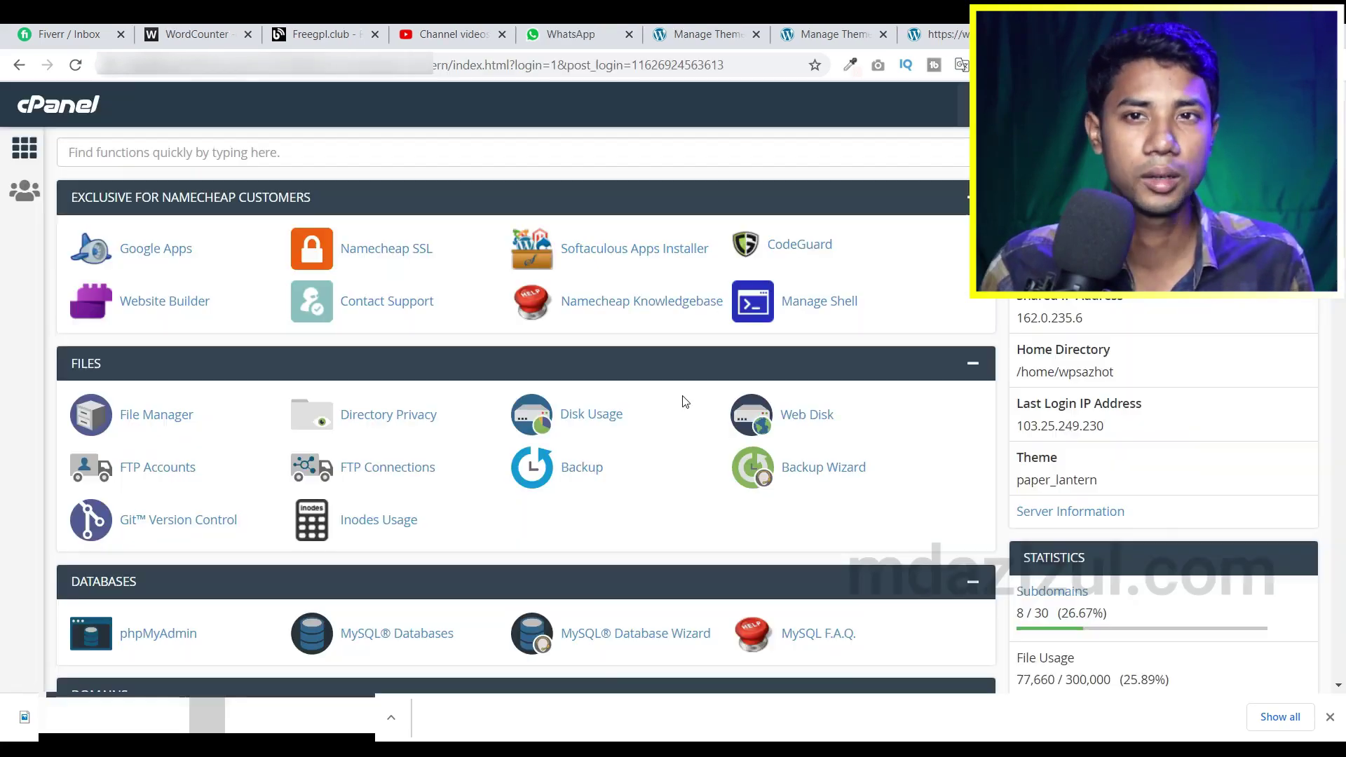
In File Manager, browse to SUBDOMAIN > wp1.wpsafe.xyz > wp-content > themes and begin an upload.
{"action": "left_click", "coordinate": [150, 419]}
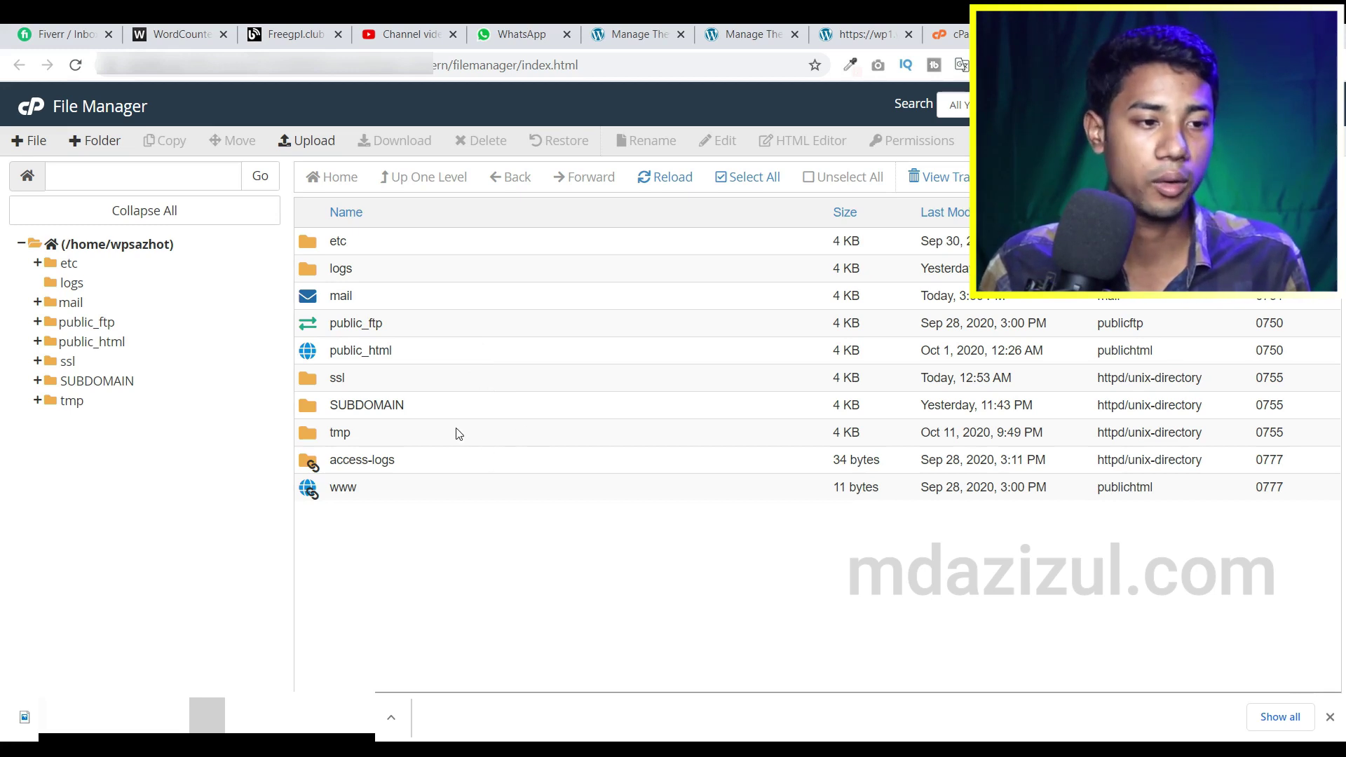
{"action": "double_click", "coordinate": [442, 404]}
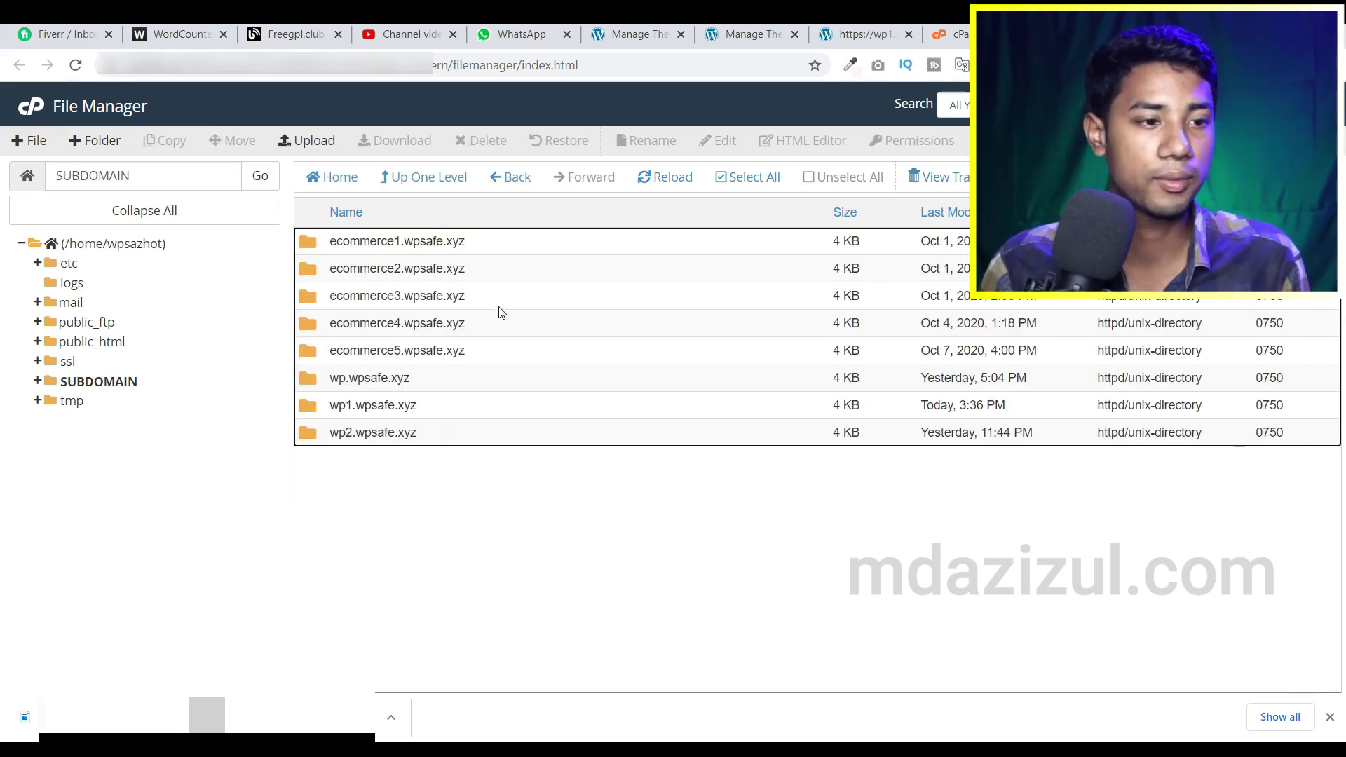
{"action": "double_click", "coordinate": [455, 404]}
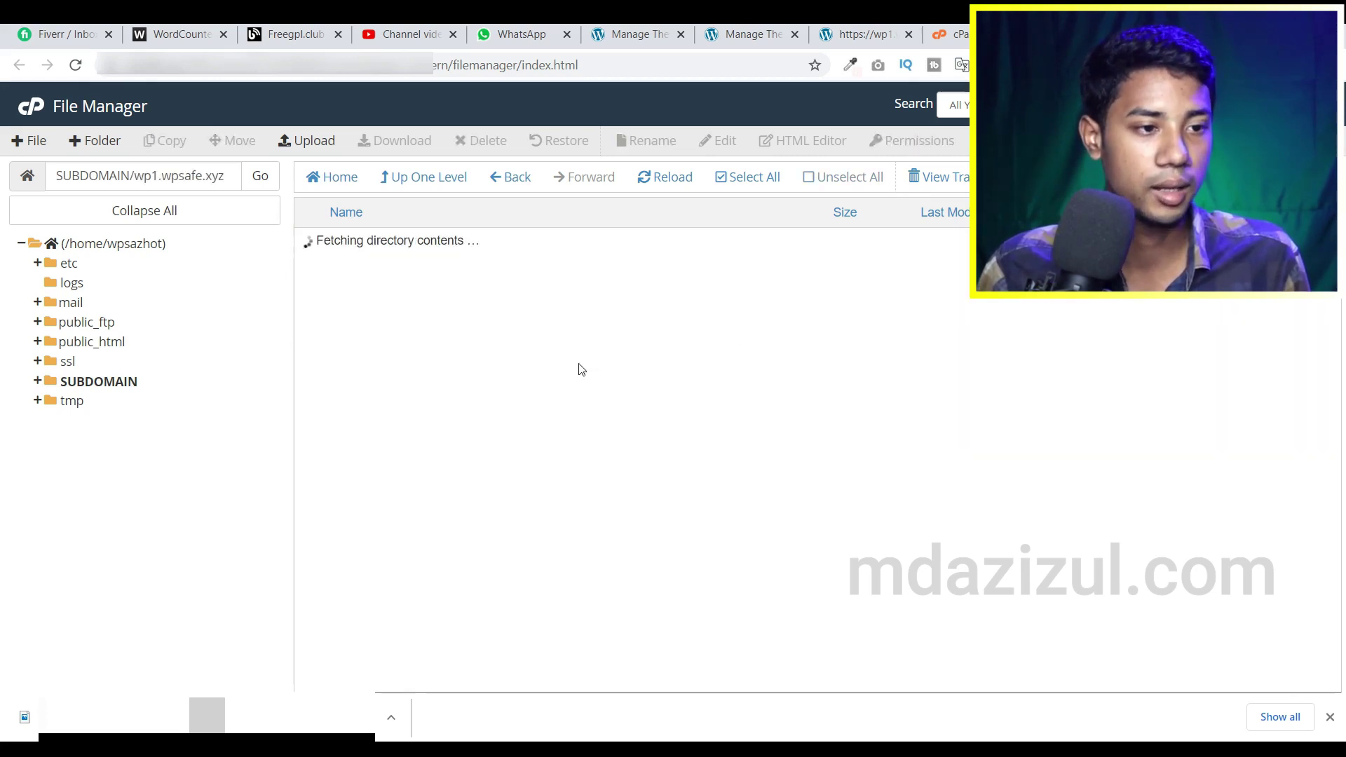
{"action": "scroll", "coordinate": [491, 351], "scroll_direction": "down", "scroll_amount": 1}
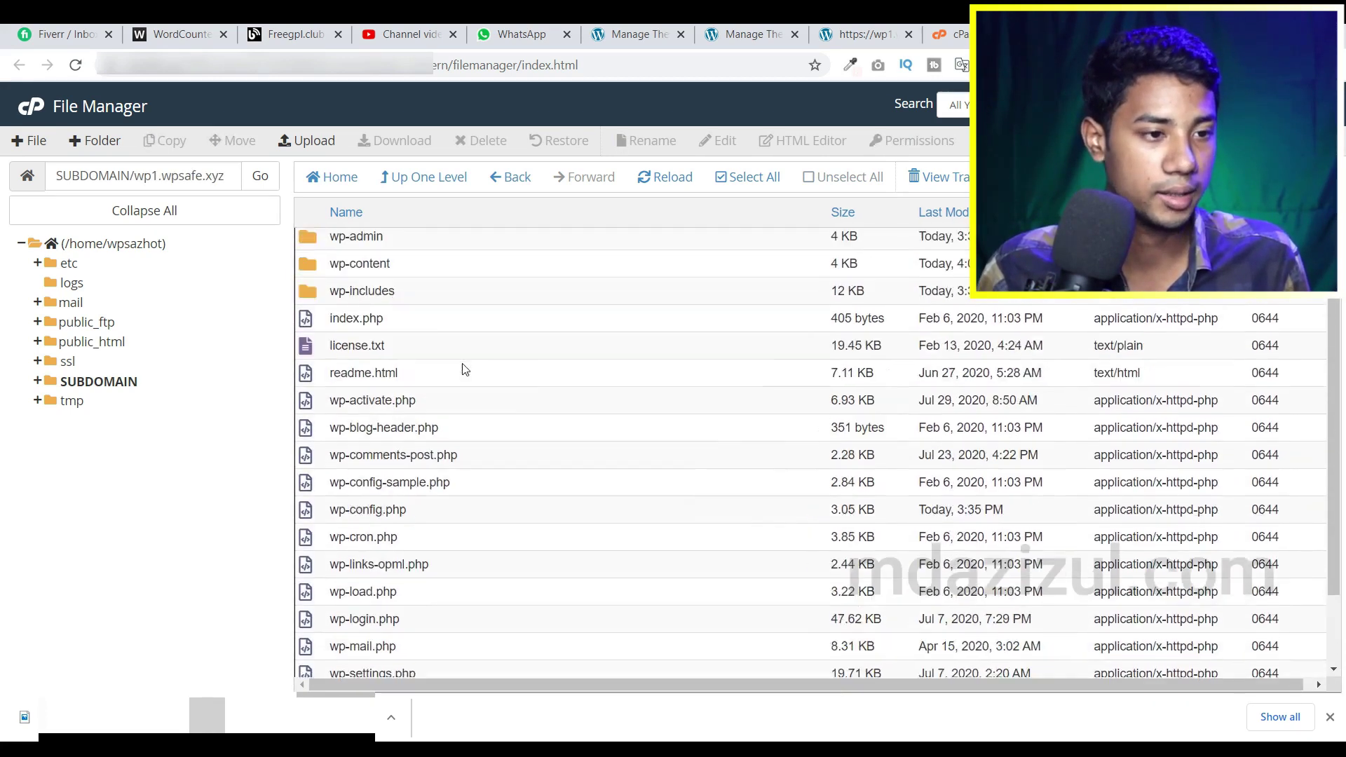
{"action": "scroll", "coordinate": [449, 351], "scroll_direction": "up", "scroll_amount": 1}
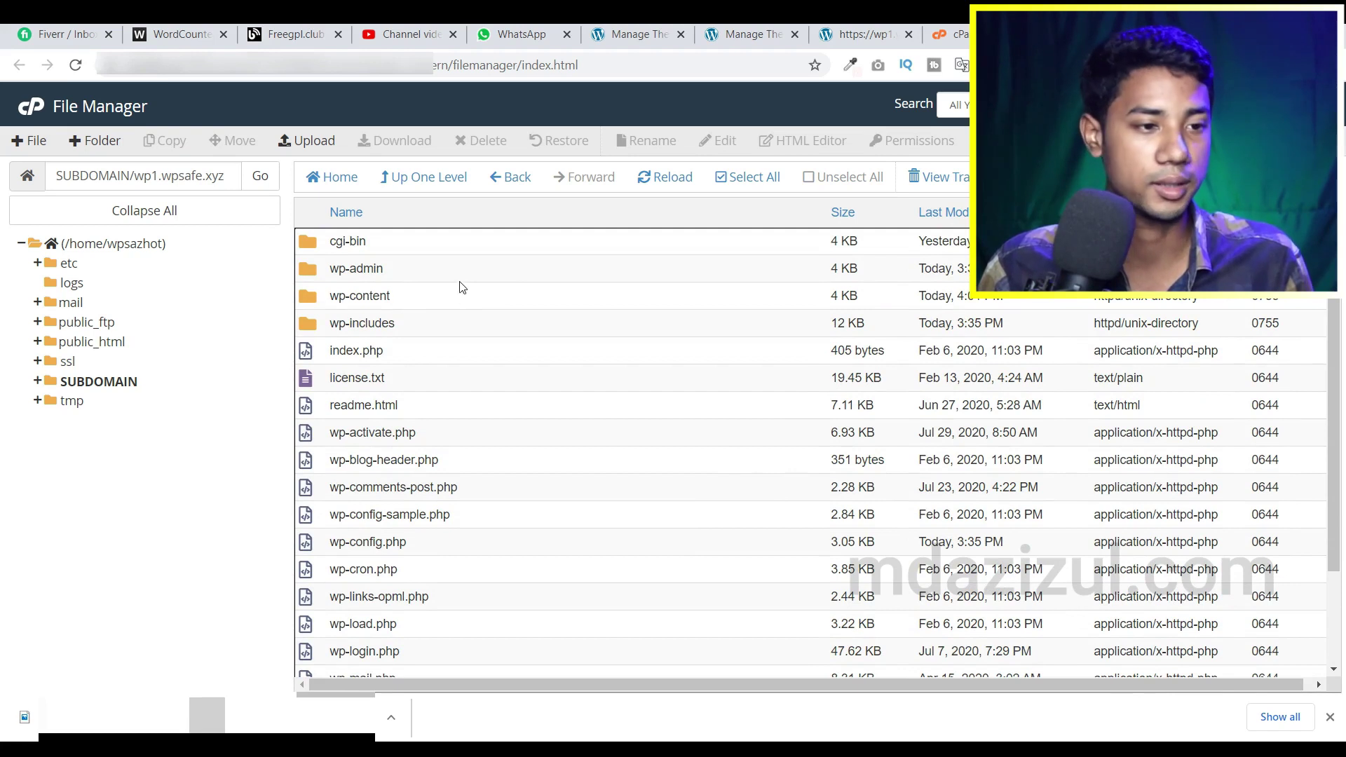
{"action": "double_click", "coordinate": [418, 302]}
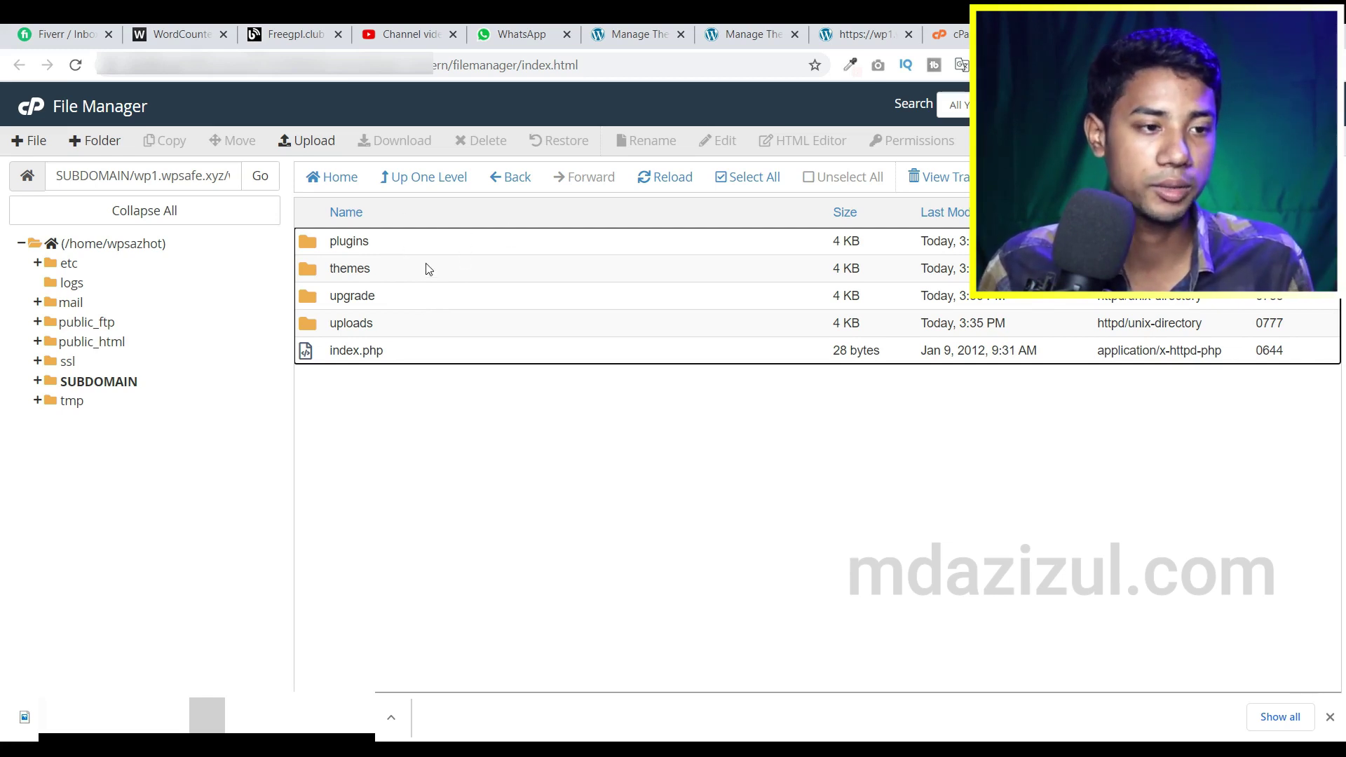
{"action": "double_click", "coordinate": [426, 269]}
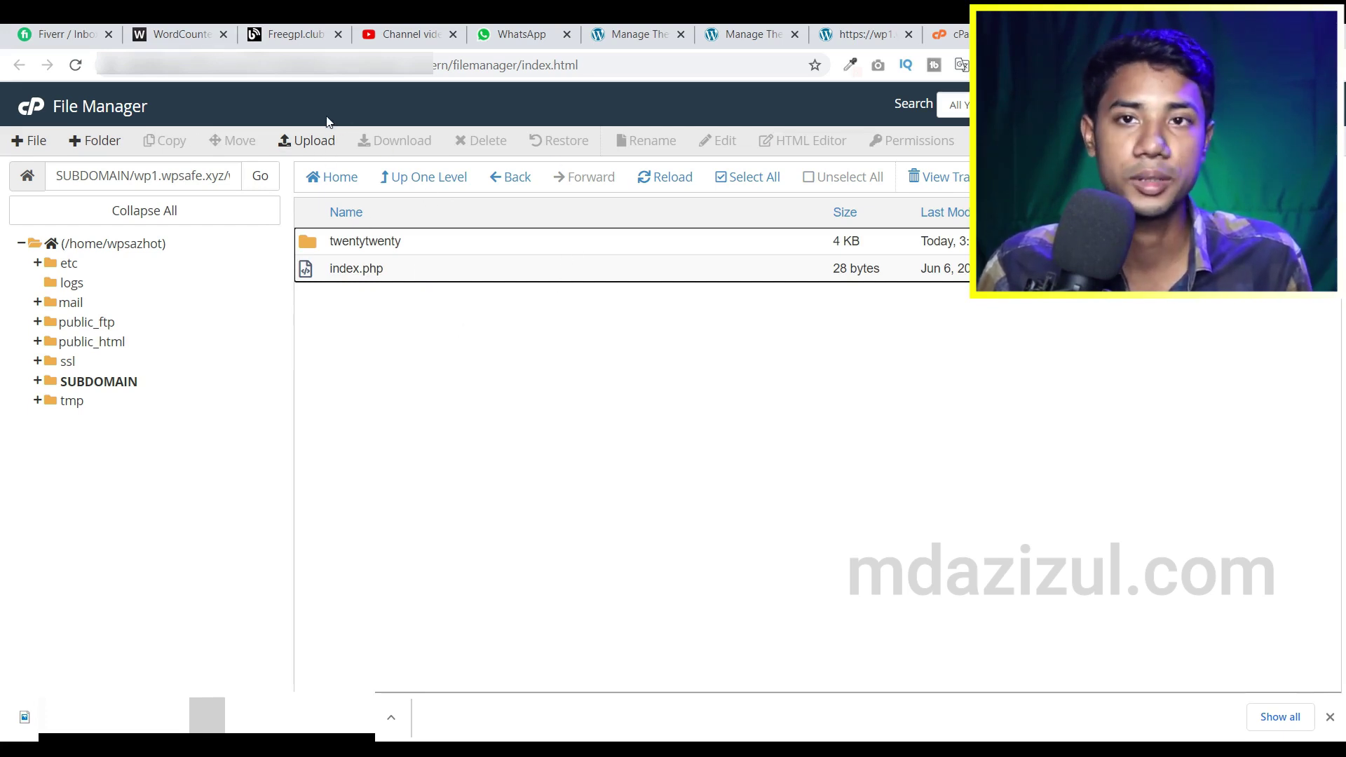
{"action": "left_click", "coordinate": [310, 143]}
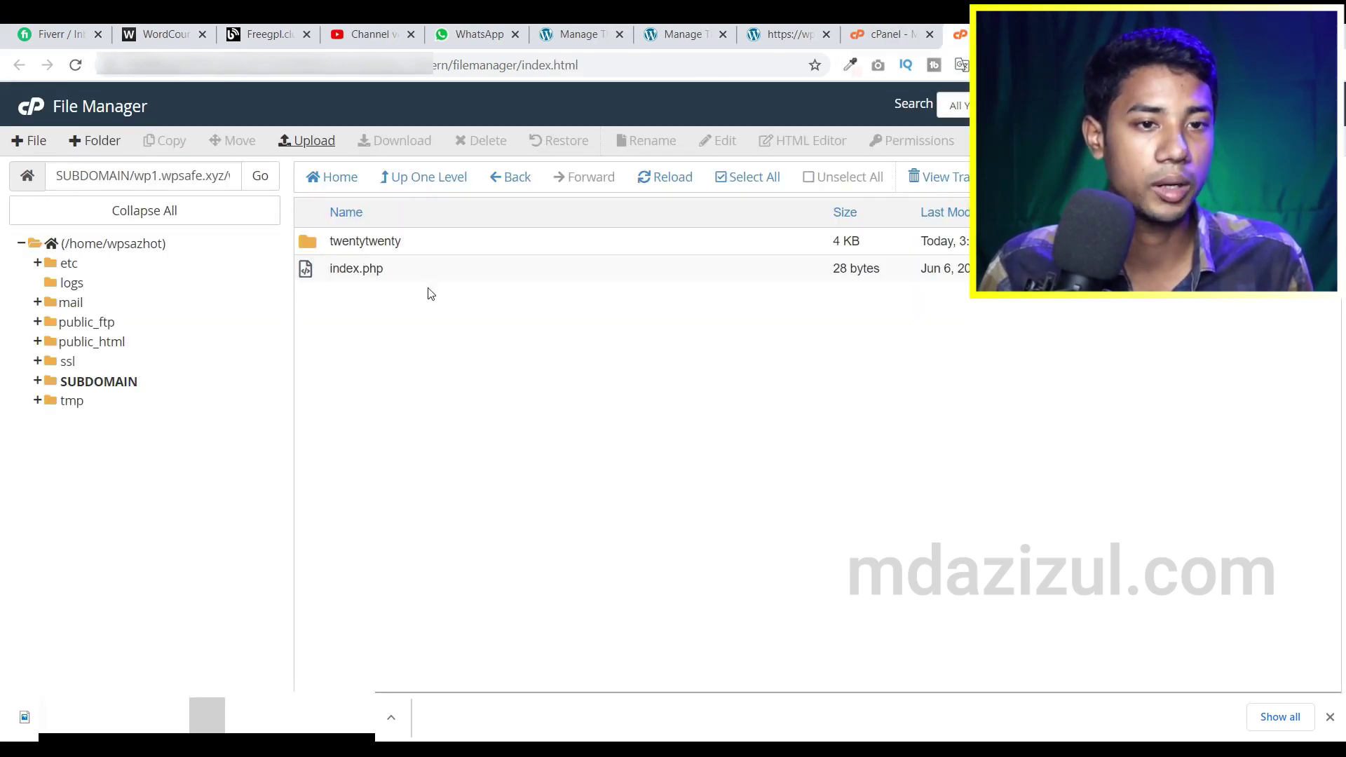
Check the WordPress Themes page for the current theme name, Twenty Twenty, then return to the upload page.
{"action": "left_click", "coordinate": [796, 38]}
{"action": "left_click", "coordinate": [672, 39]}
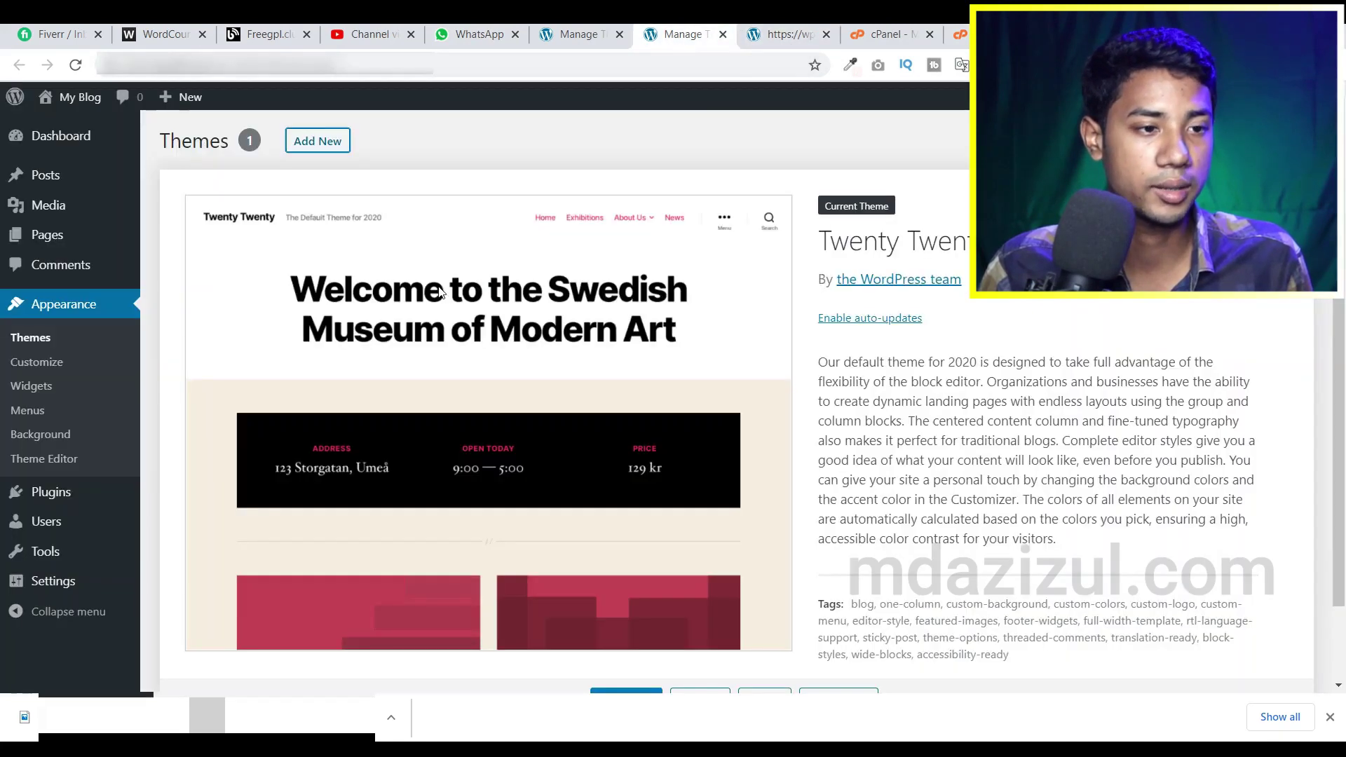
{"action": "left_click_drag", "start_coordinate": [945, 243], "coordinate": [820, 245]}
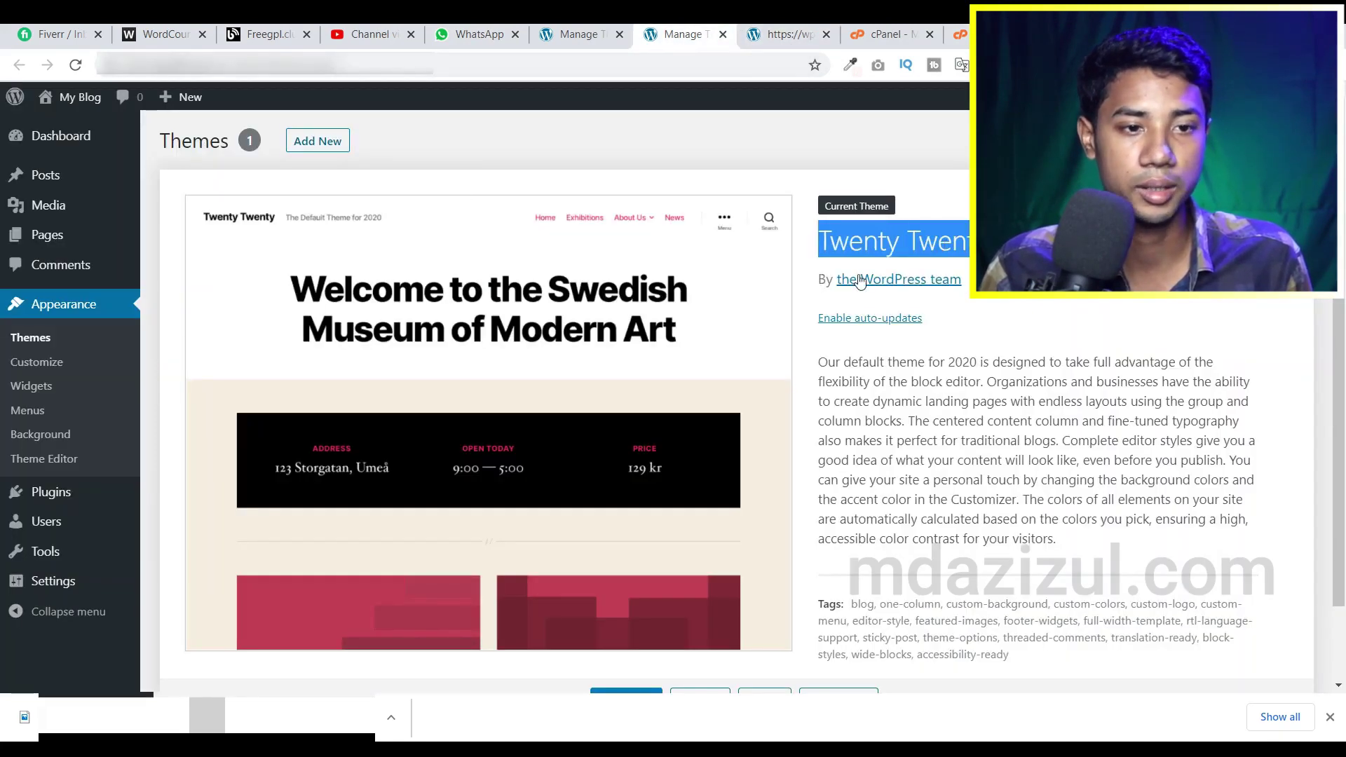
{"action": "left_click", "coordinate": [959, 34]}
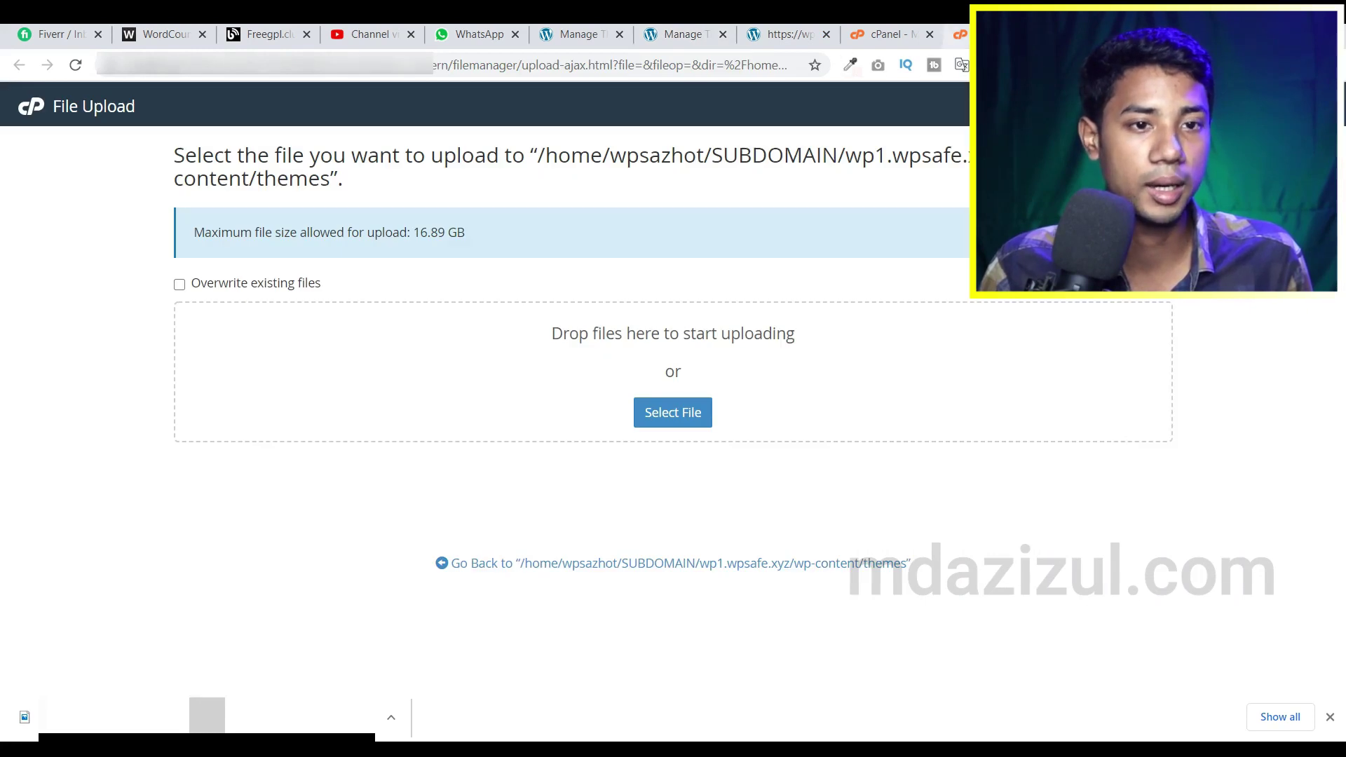
{"action": "key", "text": "ctrl+w"}
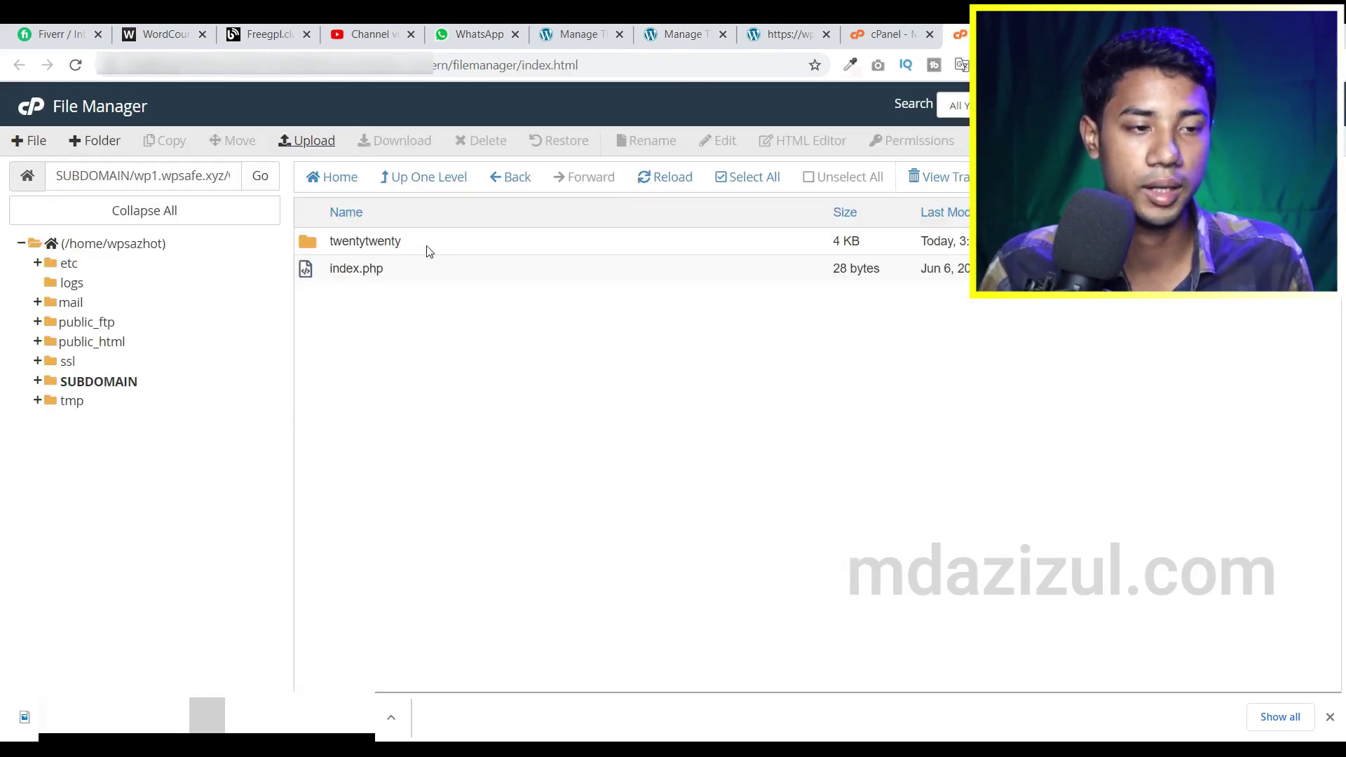
{"action": "key", "text": "ctrl+Tab"}
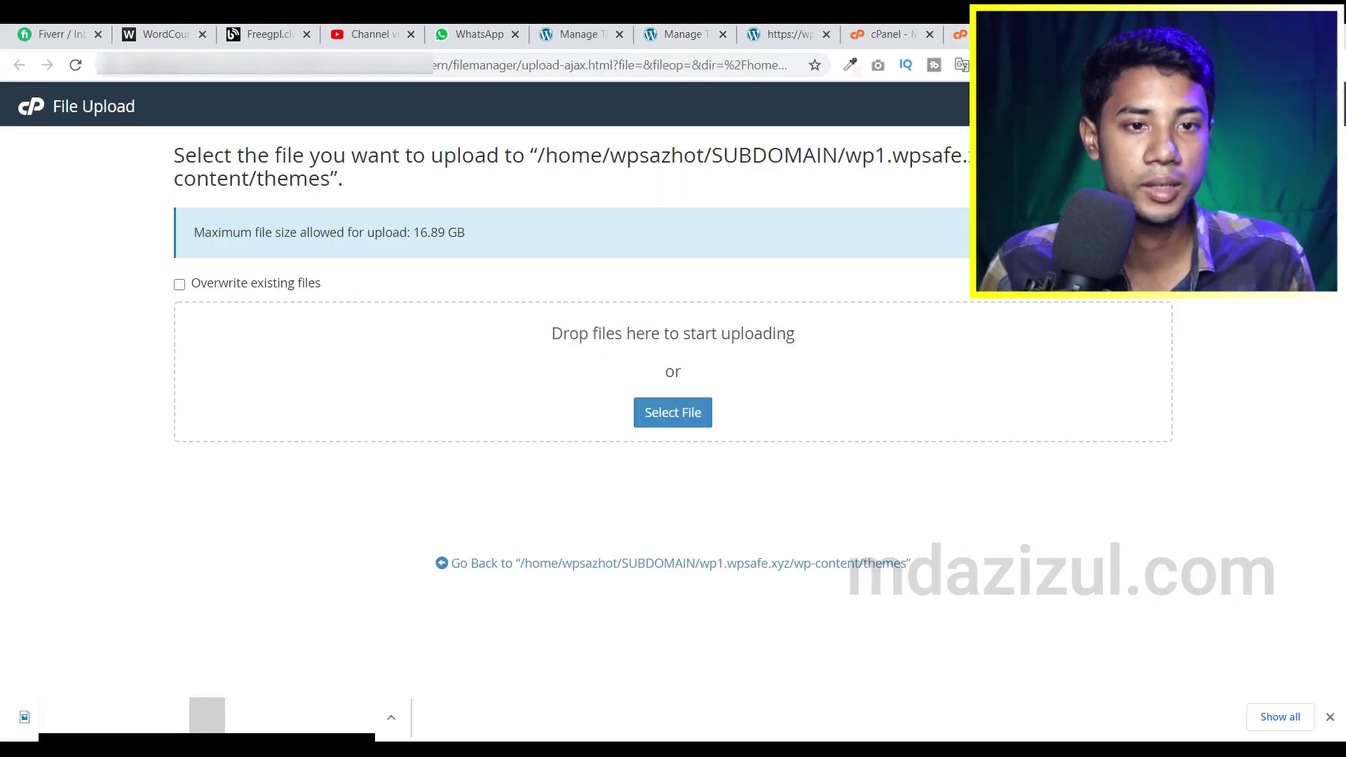
Upload woodmart.zip (18.06 MB) into the themes folder and close the finished upload page.
{"action": "left_click", "coordinate": [691, 423]}
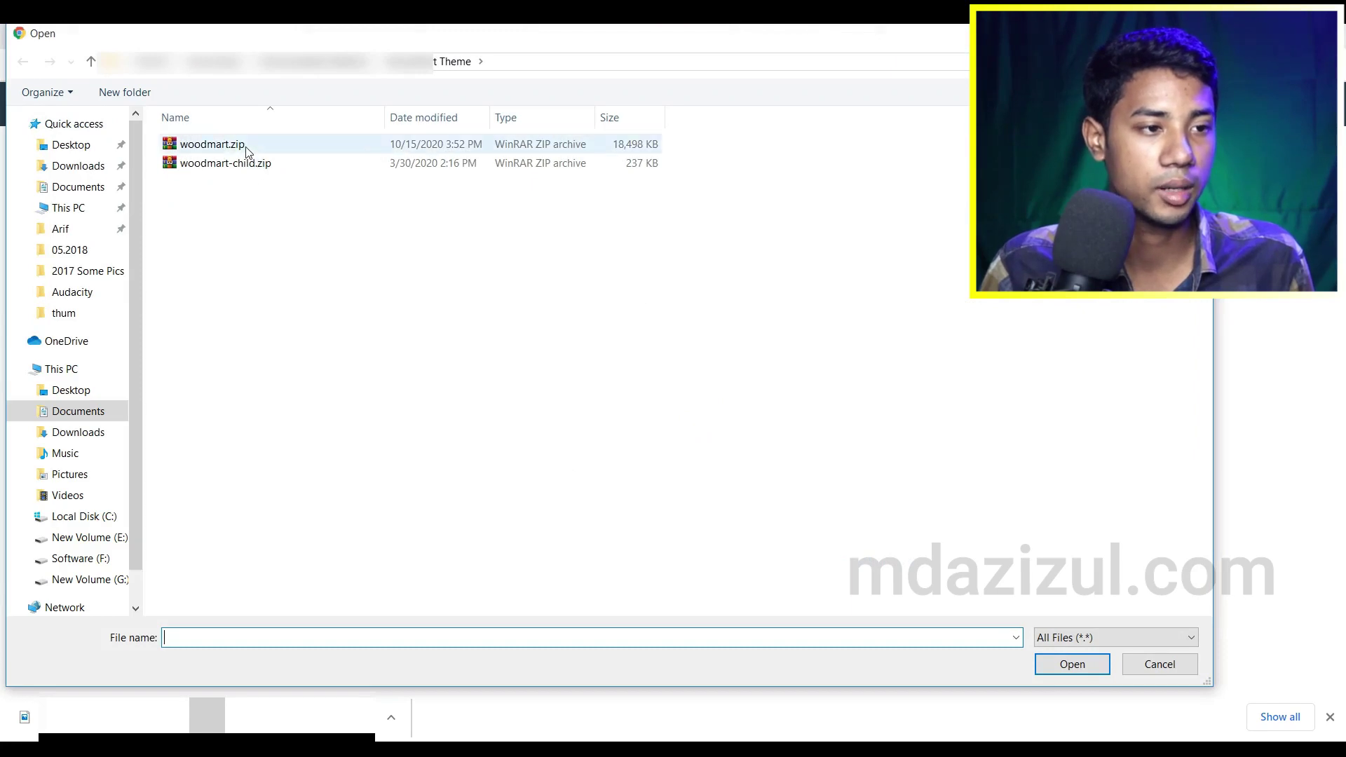
{"action": "double_click", "coordinate": [261, 147]}
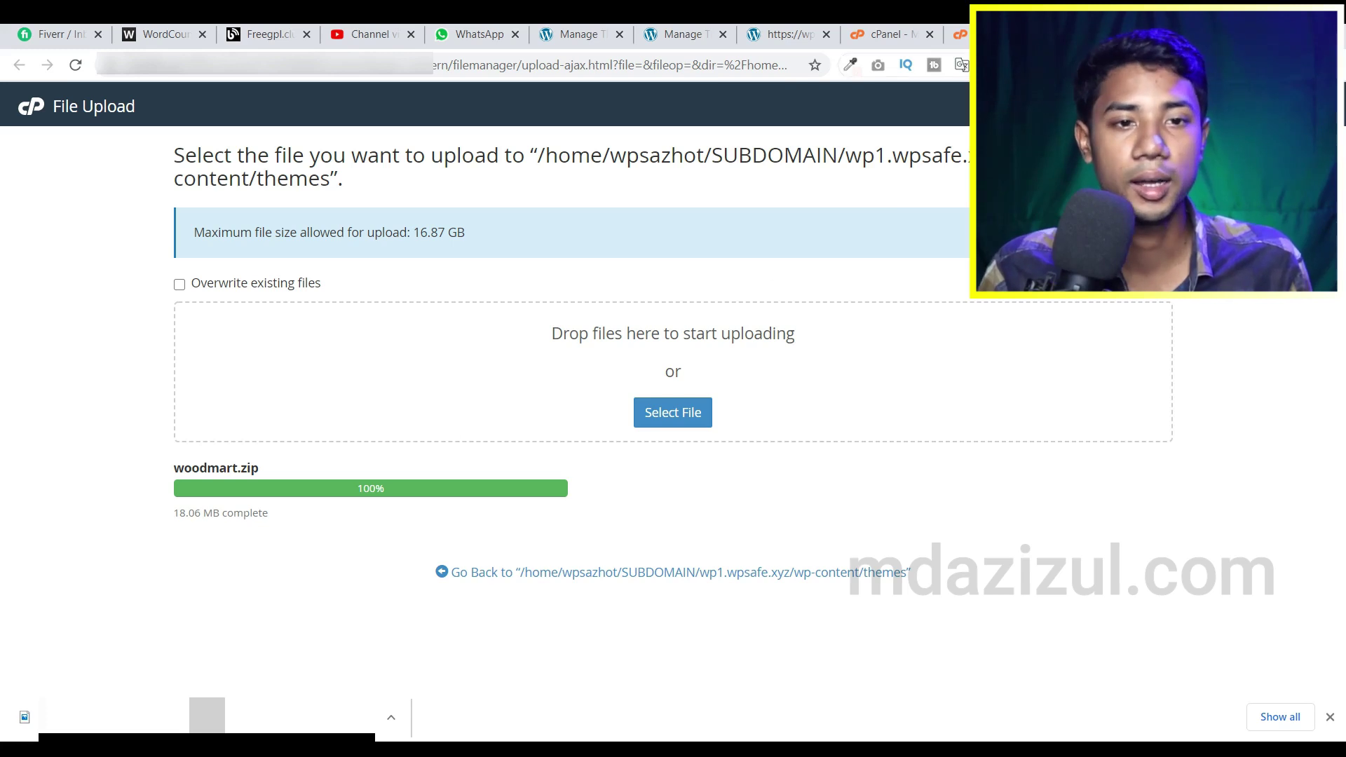
{"action": "key", "text": "ctrl+w"}
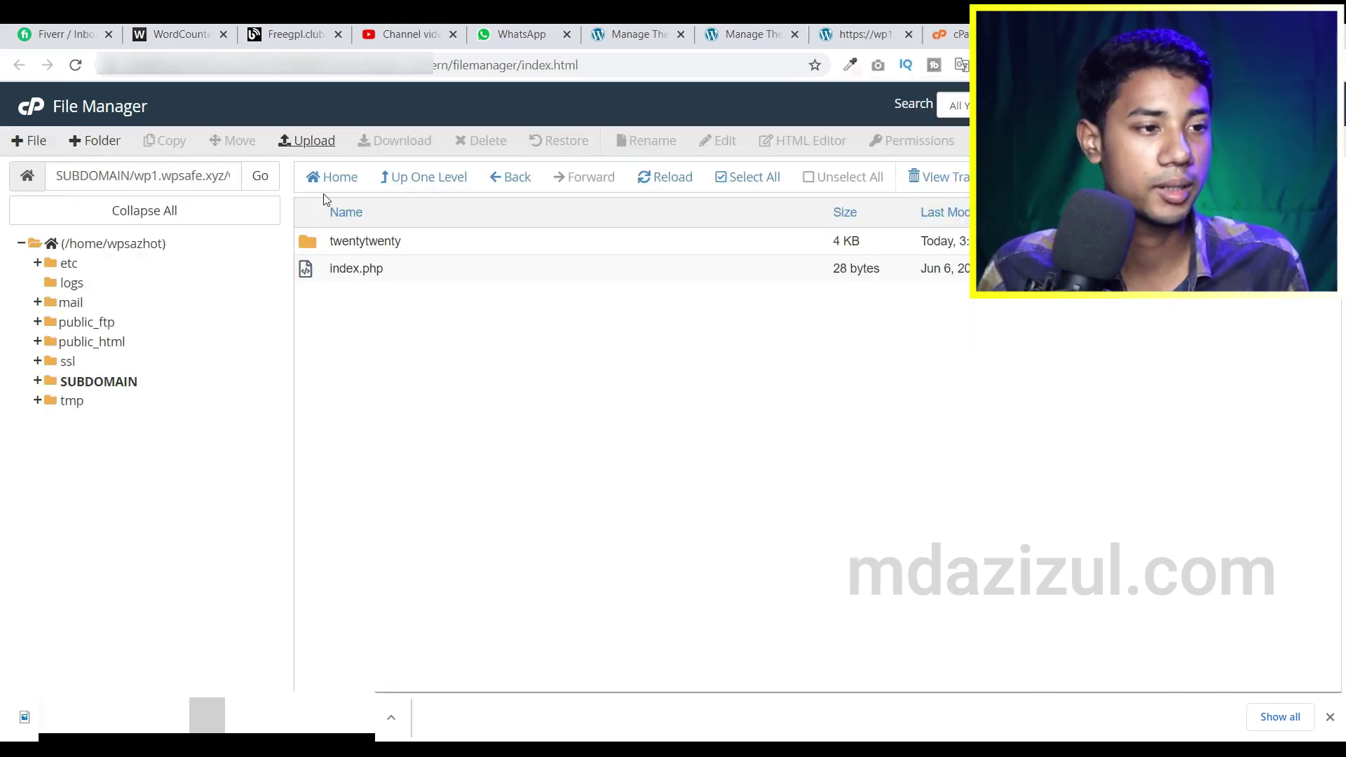
Extract woodmart.zip into the themes folder and refresh the listing to show the woodmart folder.
{"action": "left_click", "coordinate": [265, 179]}
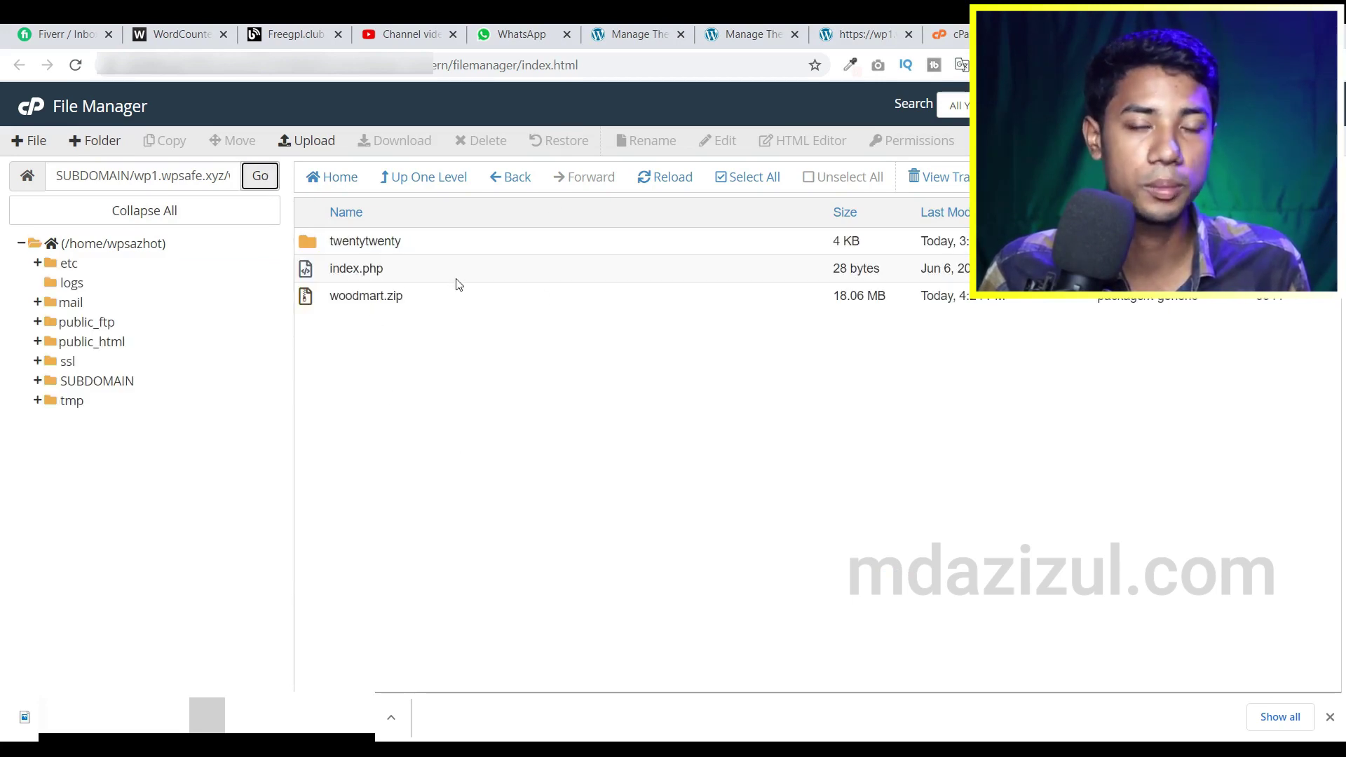
{"action": "left_click", "coordinate": [387, 295]}
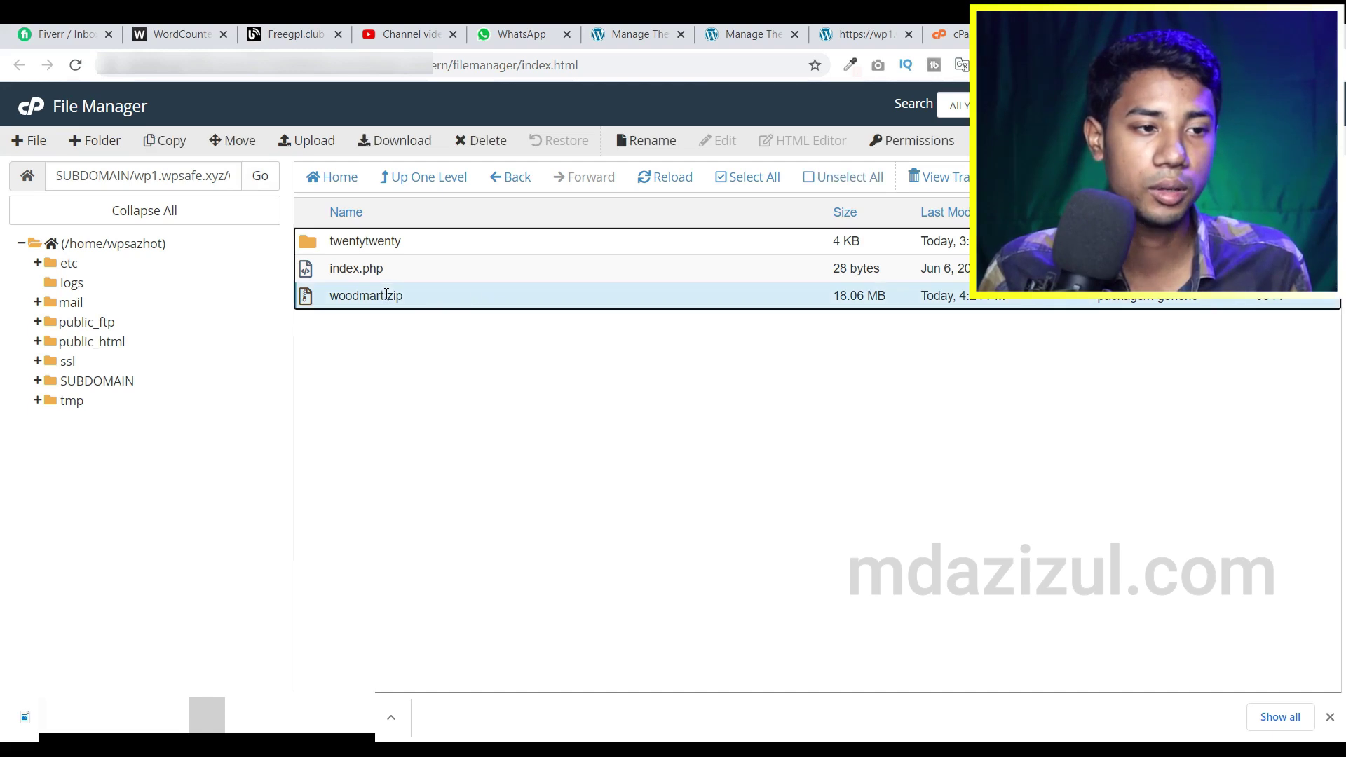
{"action": "right_click", "coordinate": [450, 298]}
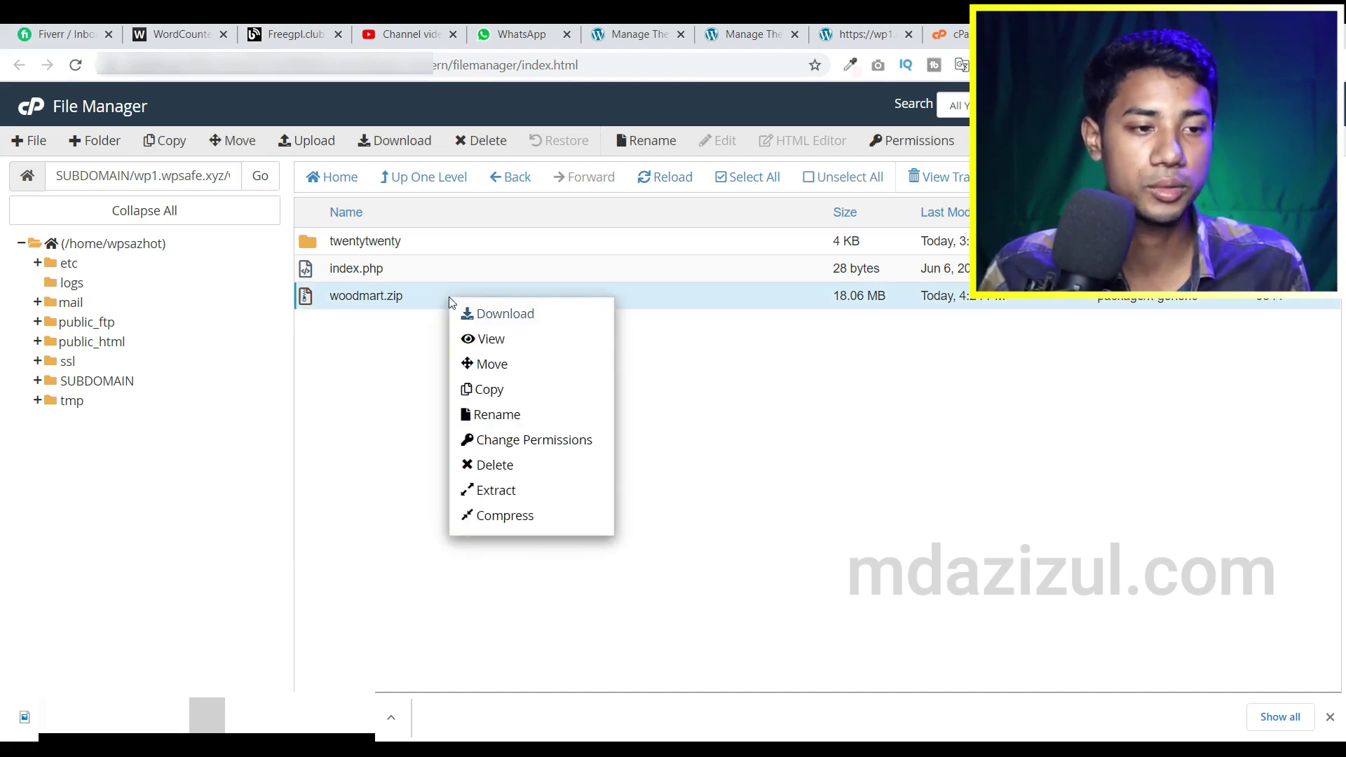
{"action": "left_click", "coordinate": [536, 496]}
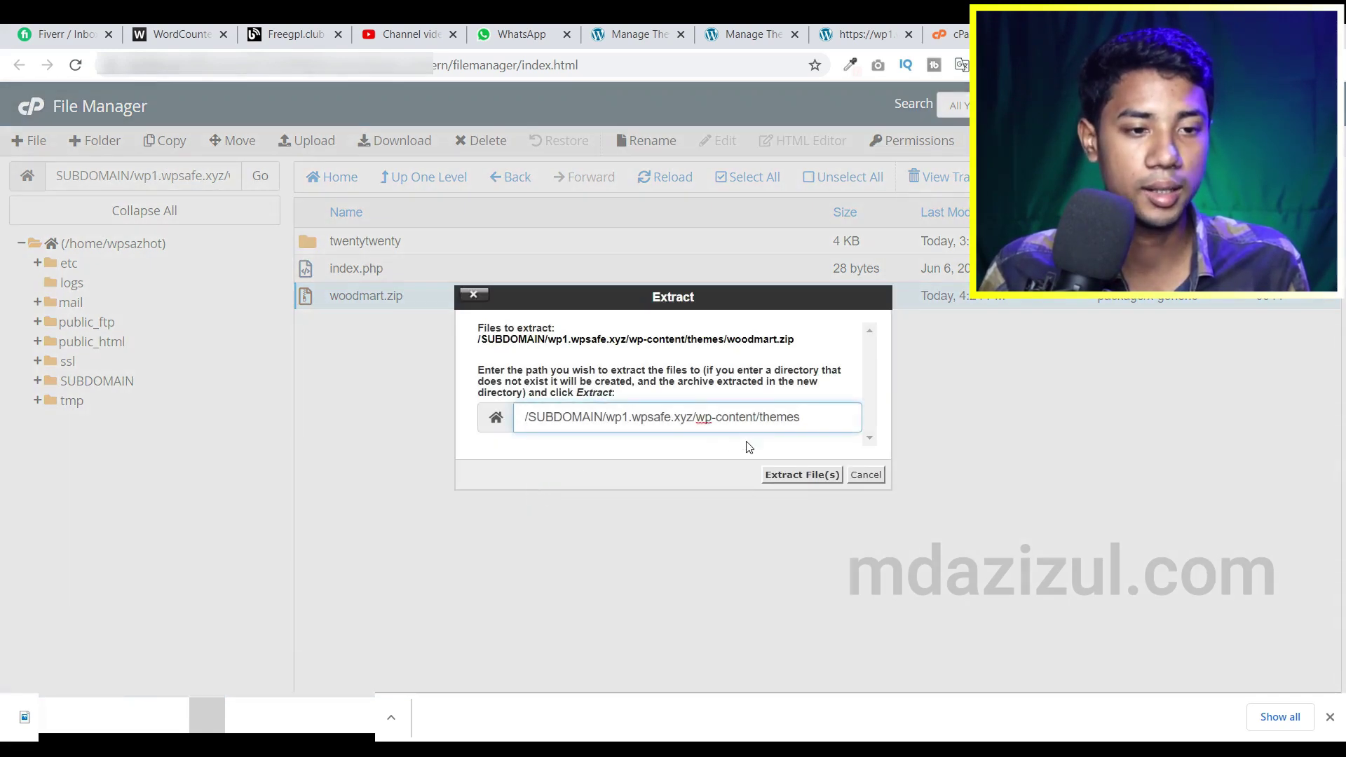
{"action": "left_click", "coordinate": [790, 477]}
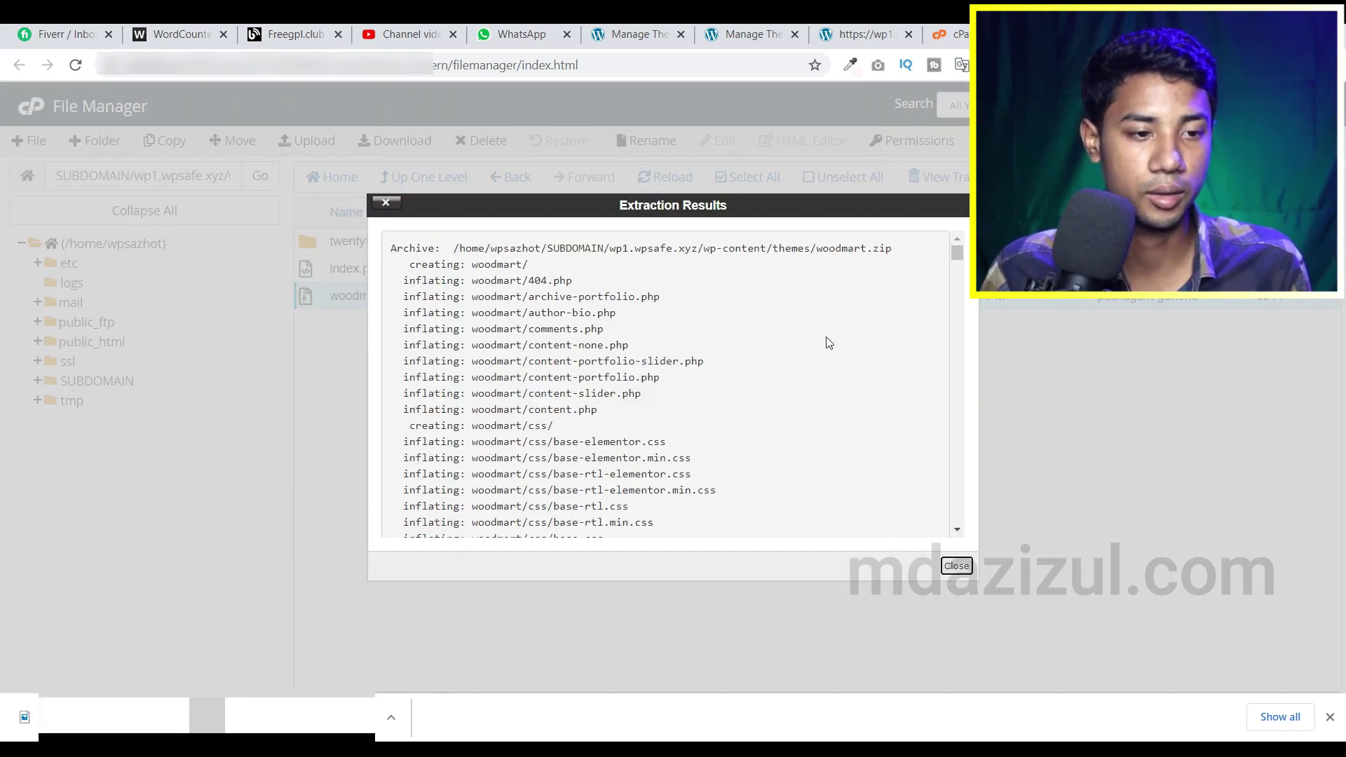
{"action": "left_click", "coordinate": [957, 566]}
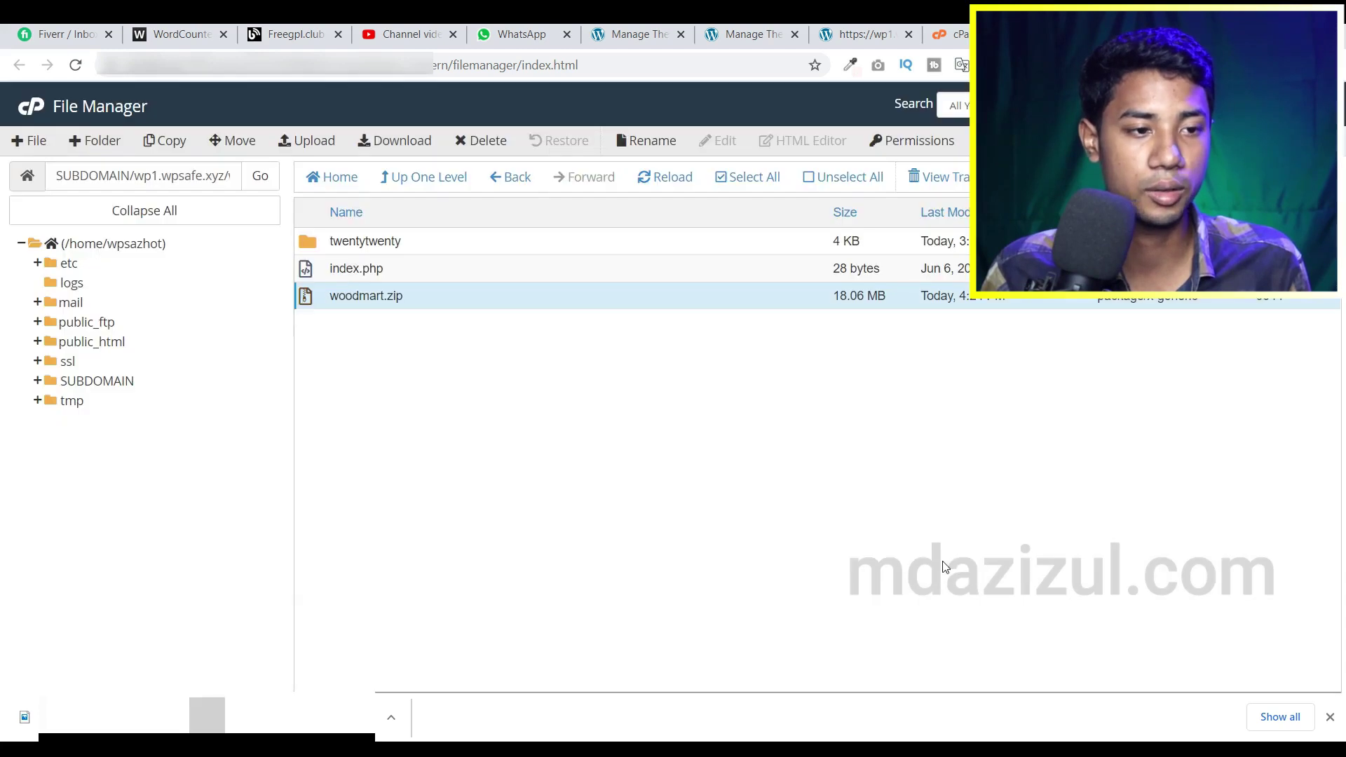
{"action": "left_click", "coordinate": [260, 184]}
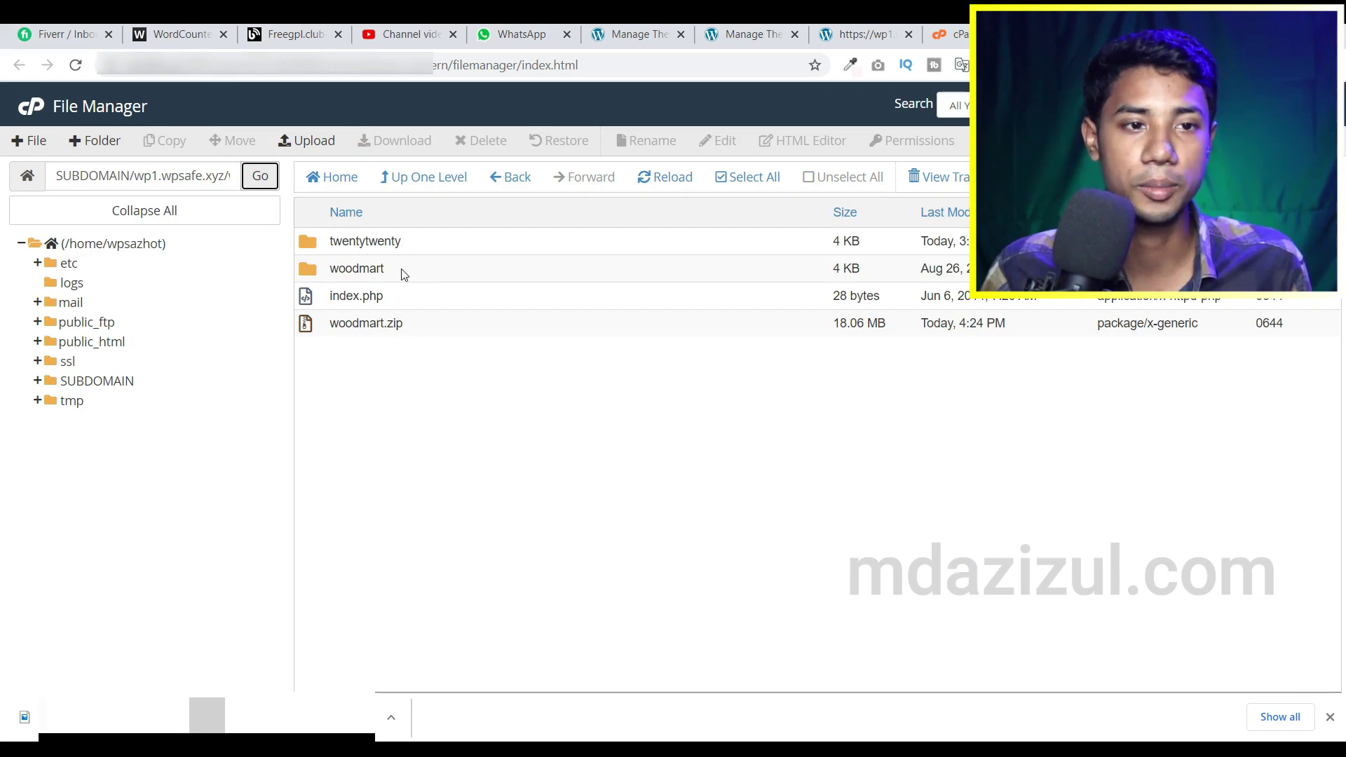
{"action": "left_click", "coordinate": [764, 37]}
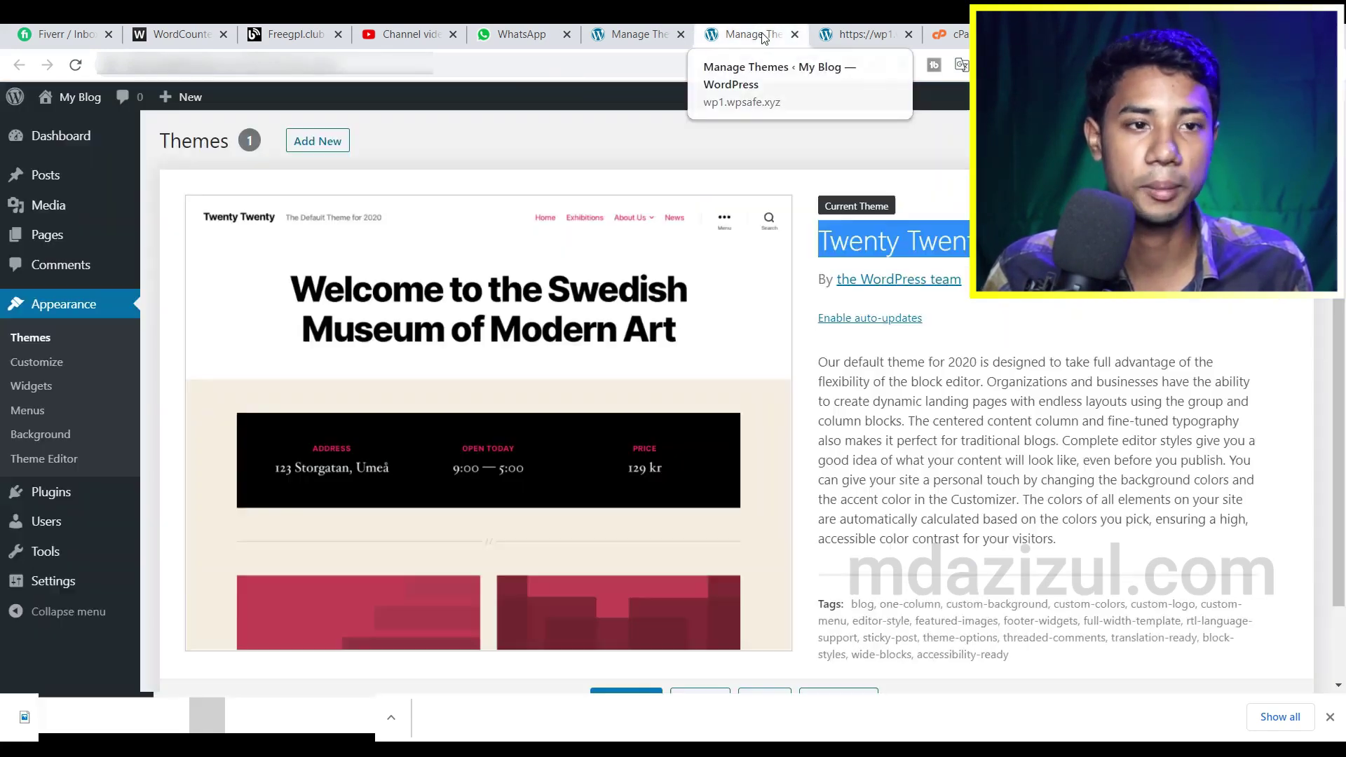
Reload the WordPress Themes page to confirm Woodmart is listed beside Twenty Twenty.
{"action": "left_click", "coordinate": [33, 339]}
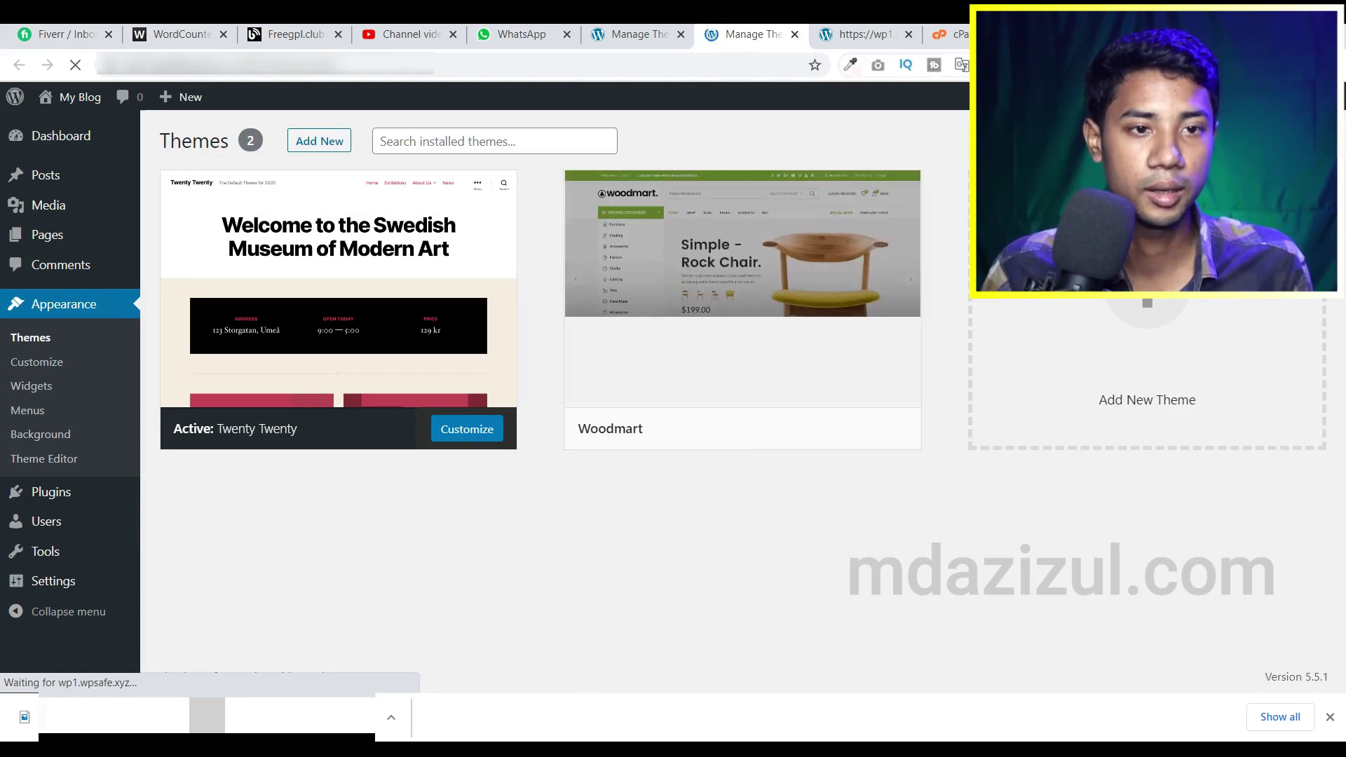
Upload woodmart-child.zip (236 KB) into the themes folder and close the upload page.
{"action": "left_click", "coordinate": [954, 33]}
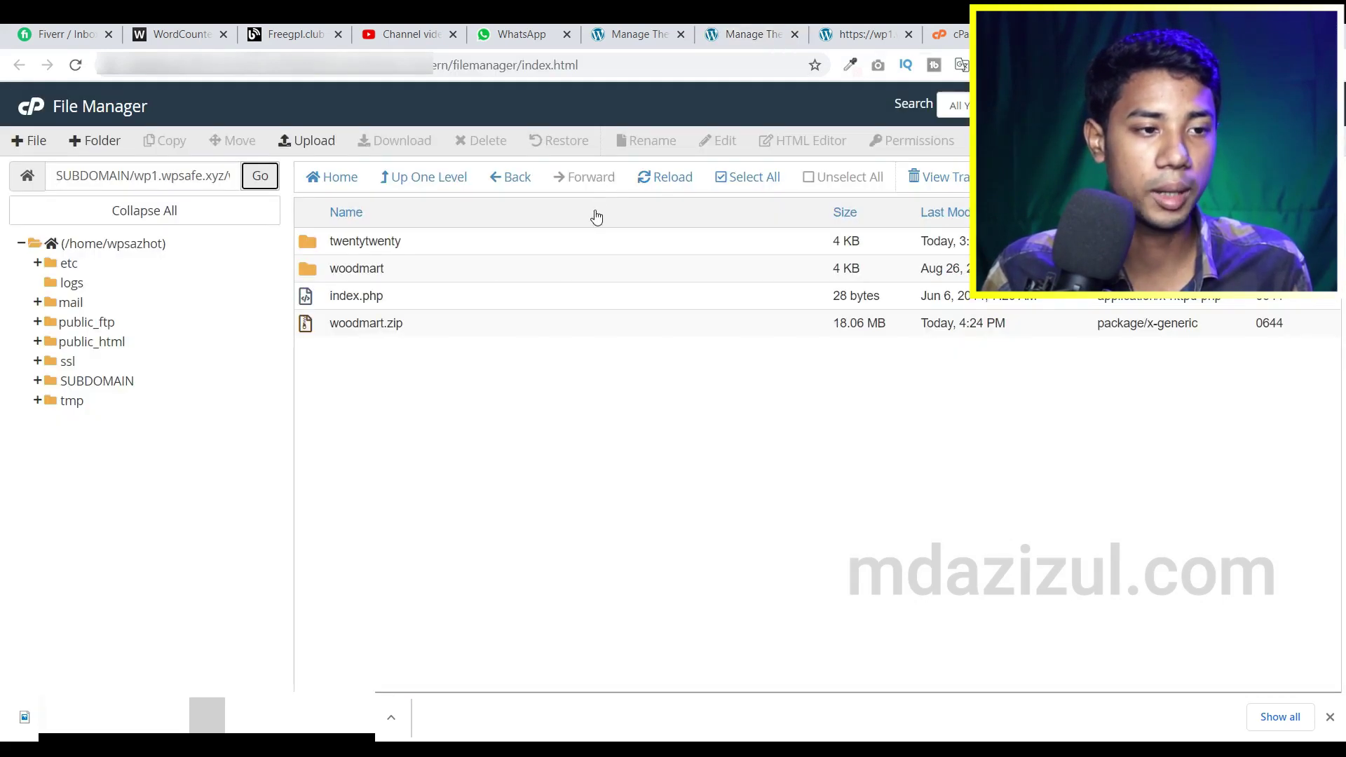
{"action": "left_click", "coordinate": [306, 141]}
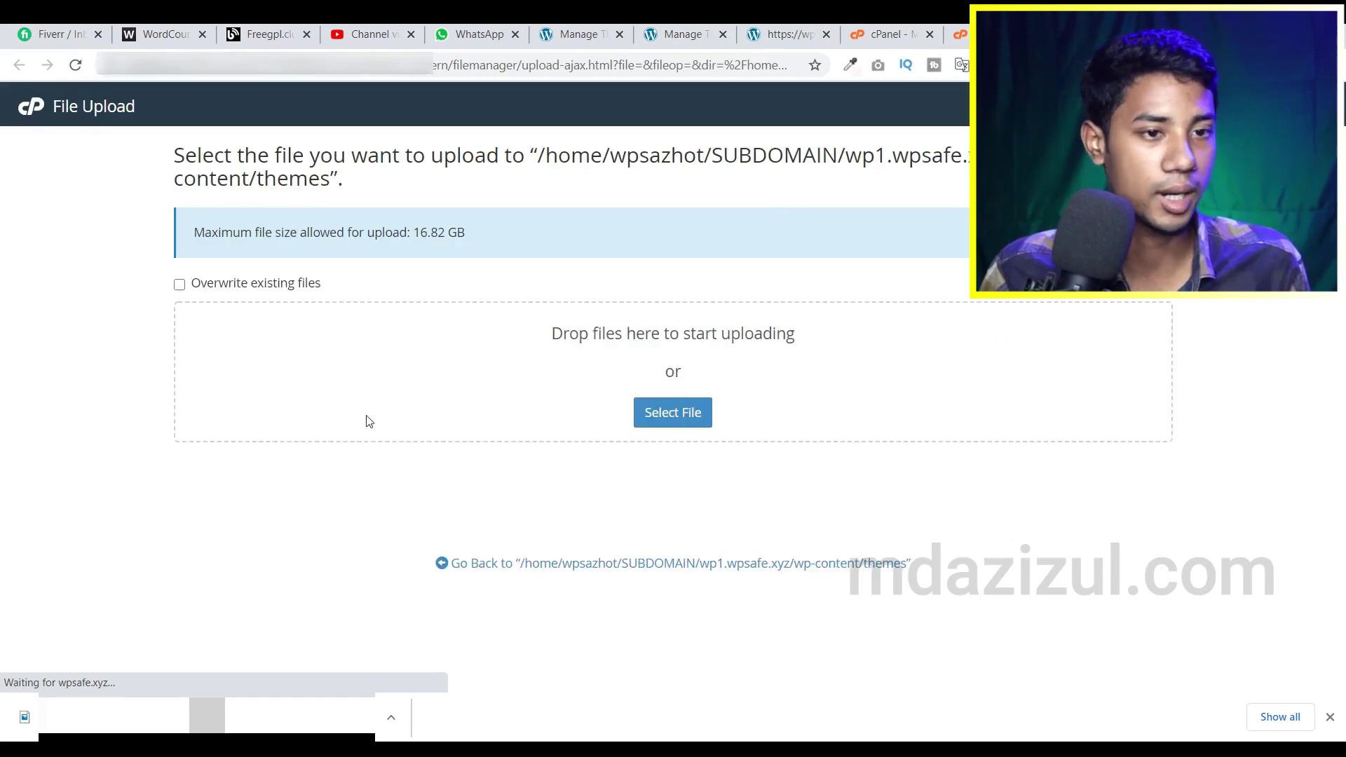
{"action": "left_click", "coordinate": [686, 418]}
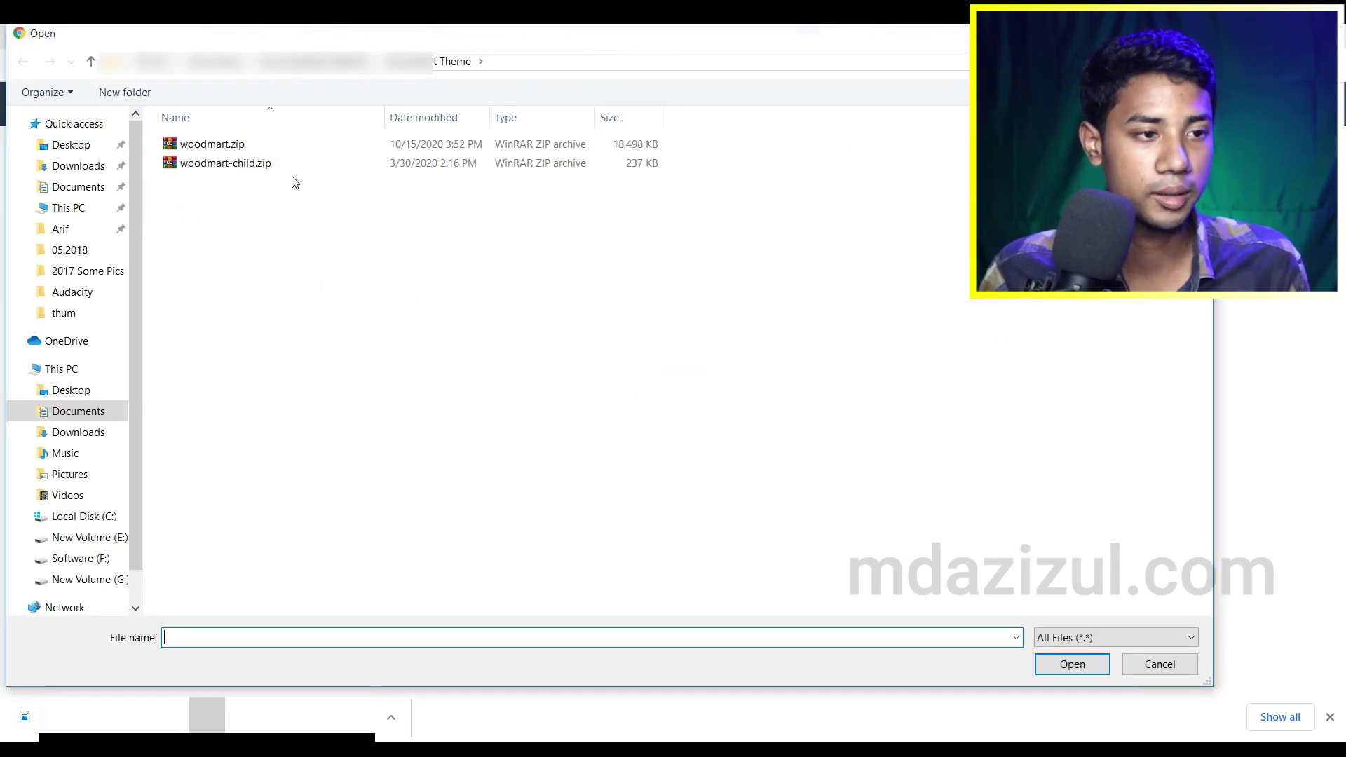
{"action": "double_click", "coordinate": [273, 166]}
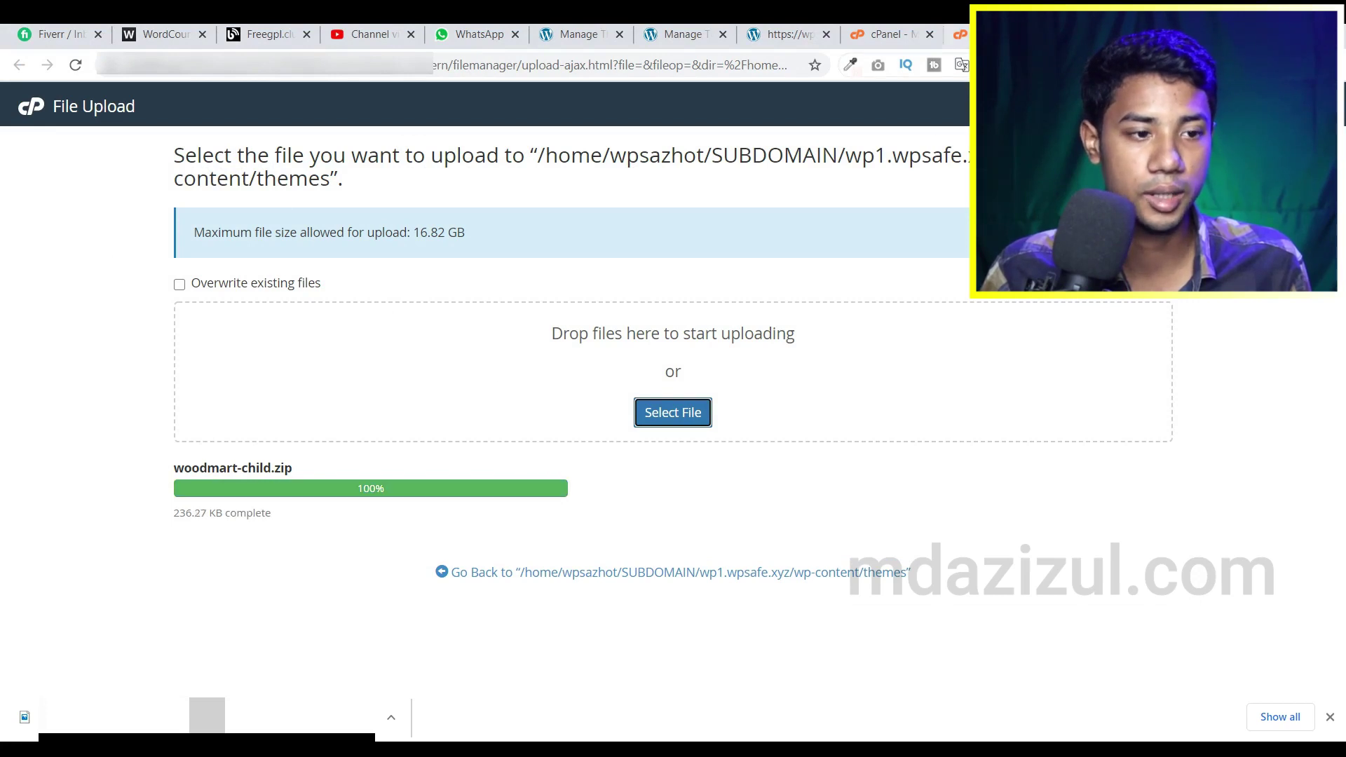
{"action": "key", "text": "ctrl+w"}
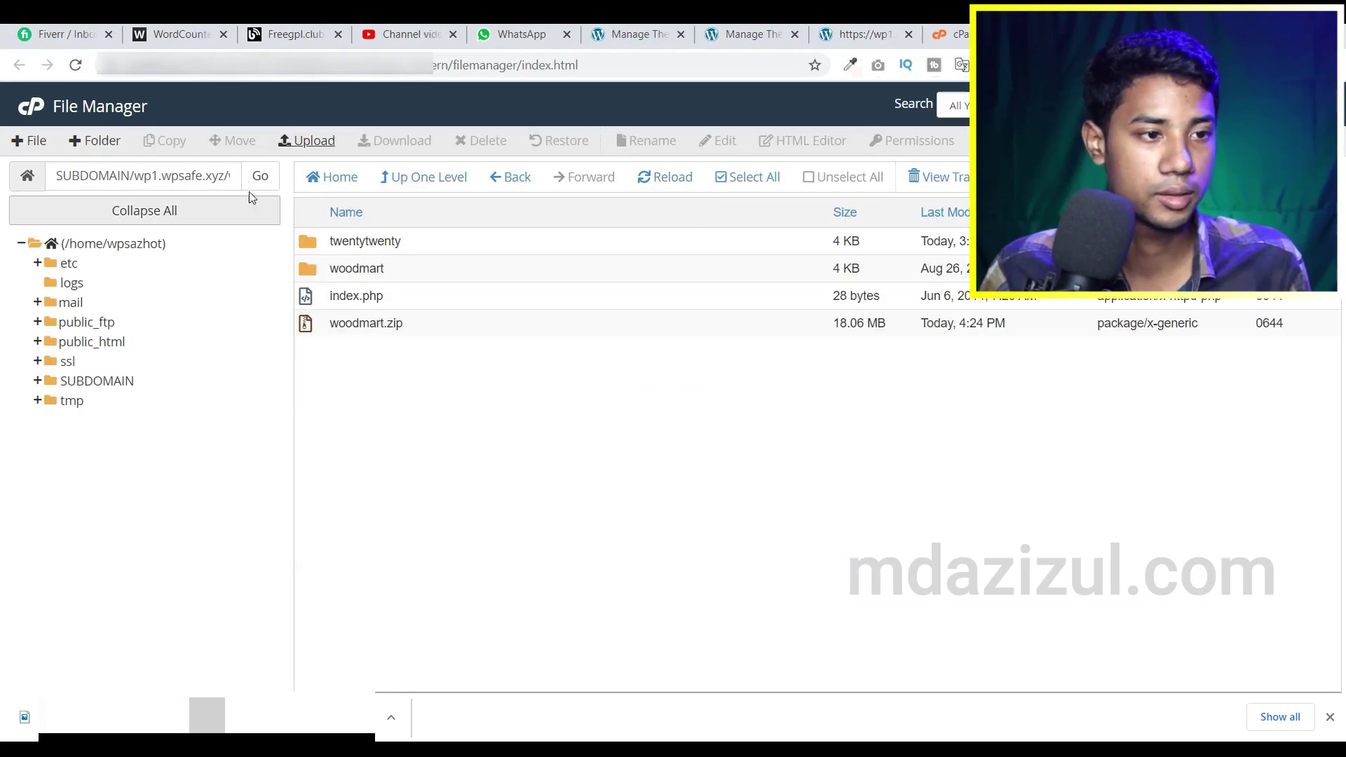
Extract woodmart-child.zip in the themes folder and refresh to show the woodmart-child folder.
{"action": "left_click", "coordinate": [258, 176]}
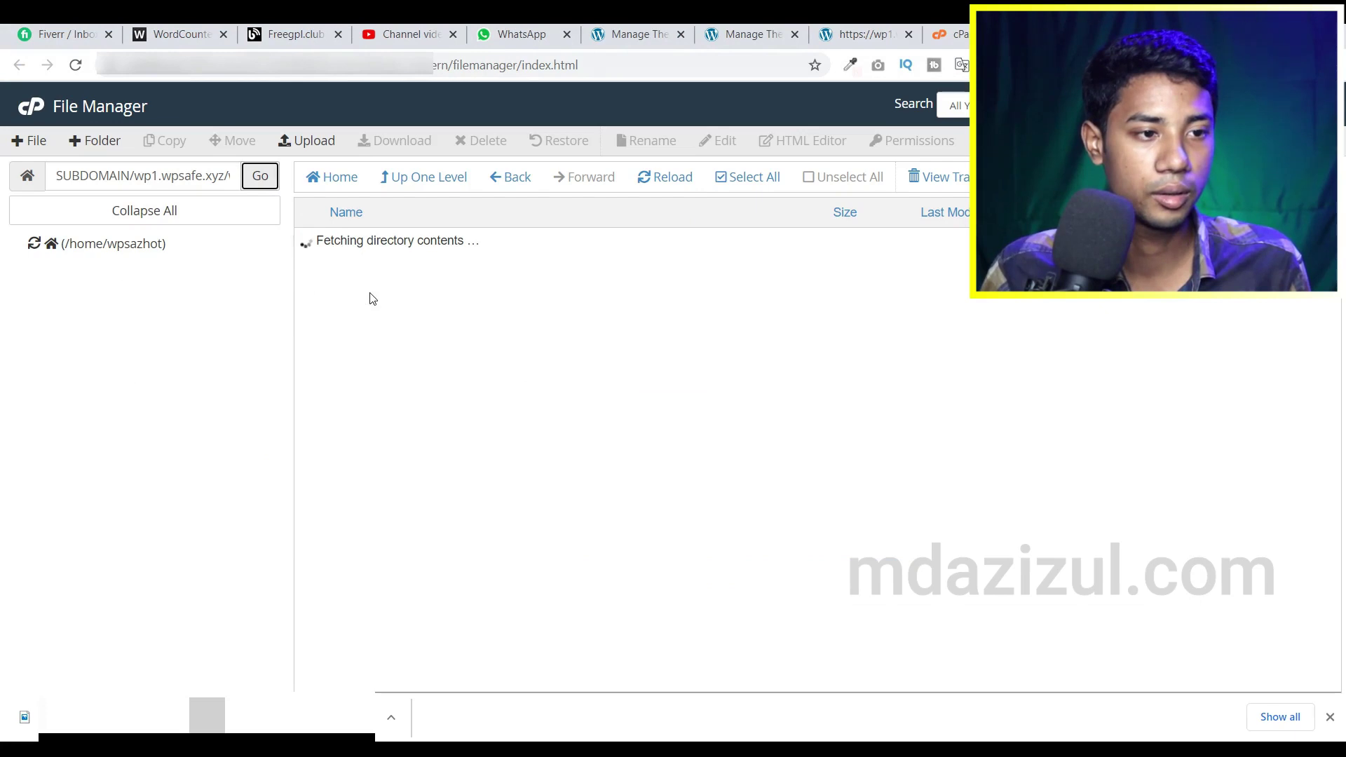
{"action": "right_click", "coordinate": [398, 323]}
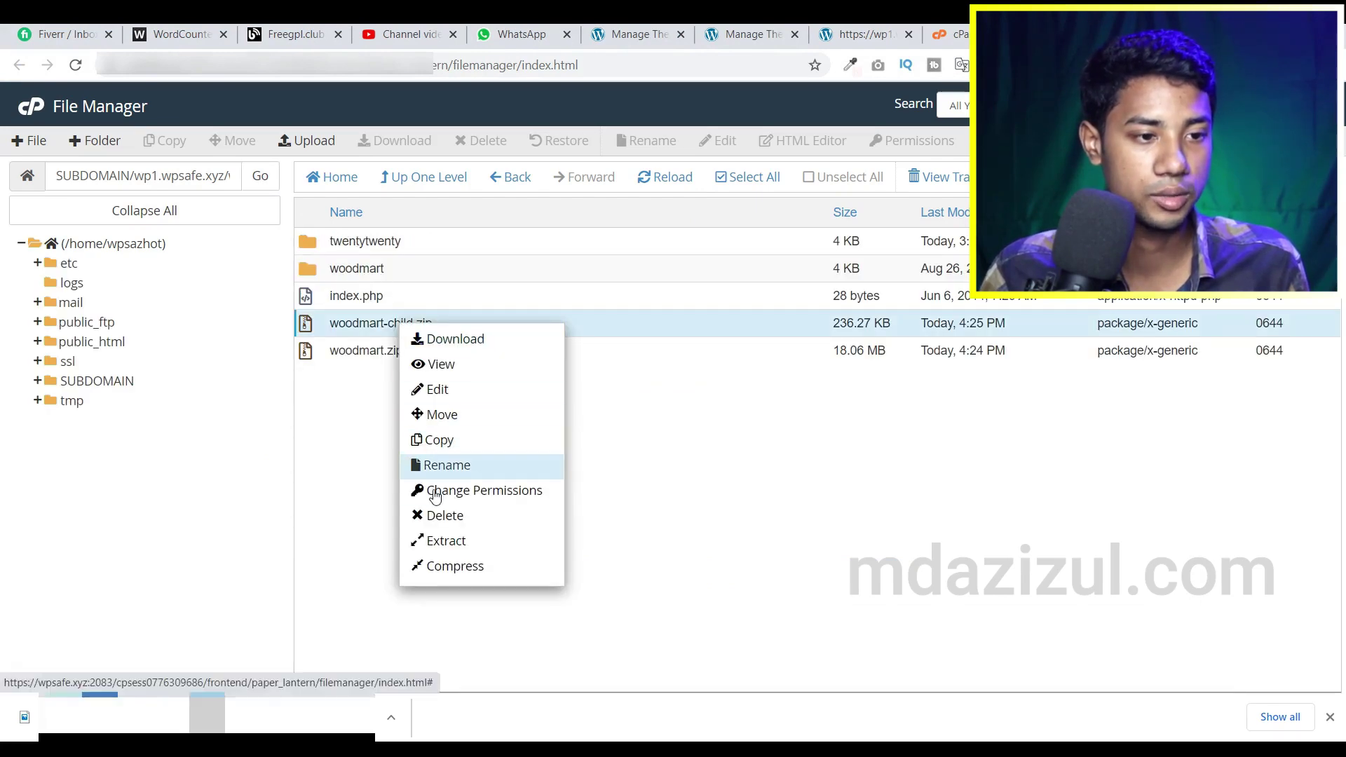
{"action": "left_click", "coordinate": [432, 541]}
{"action": "left_click", "coordinate": [772, 476]}
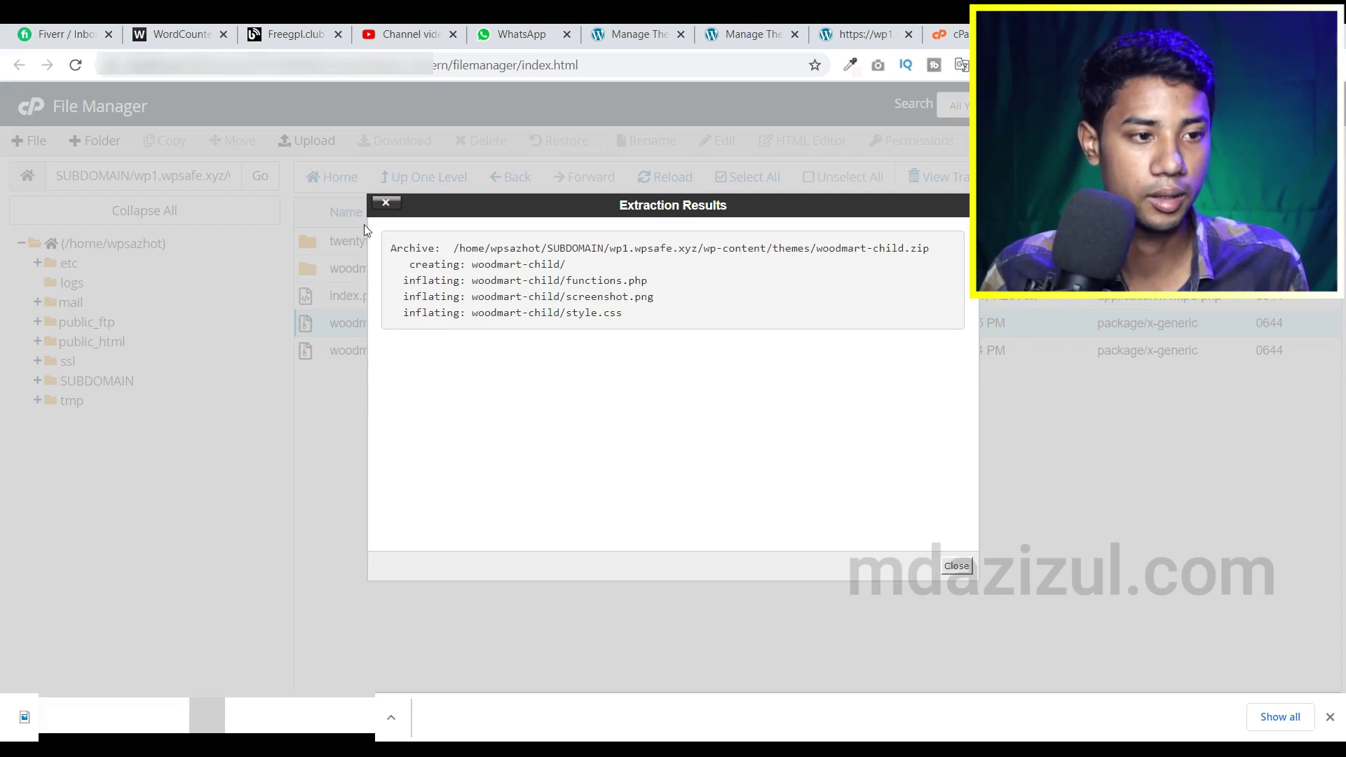
{"action": "left_click", "coordinate": [957, 566]}
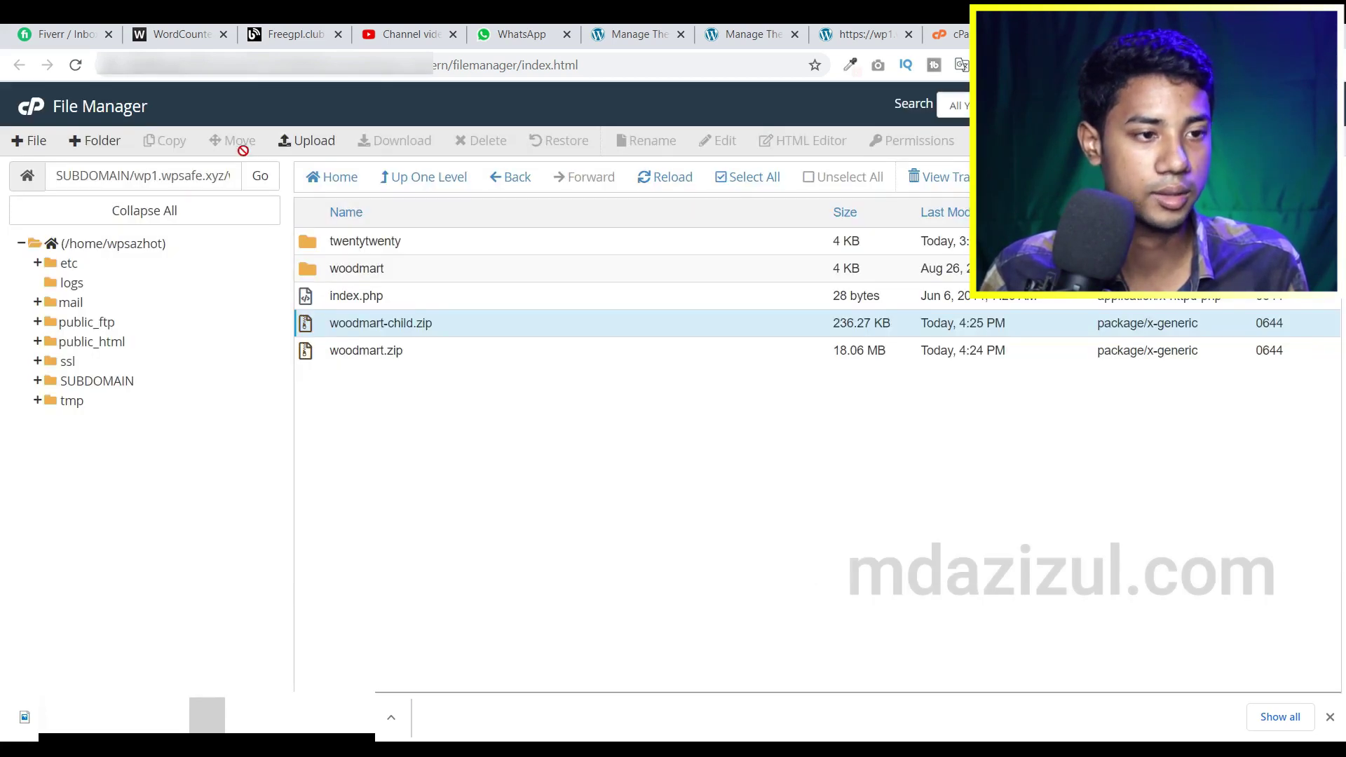
{"action": "left_click", "coordinate": [268, 184]}
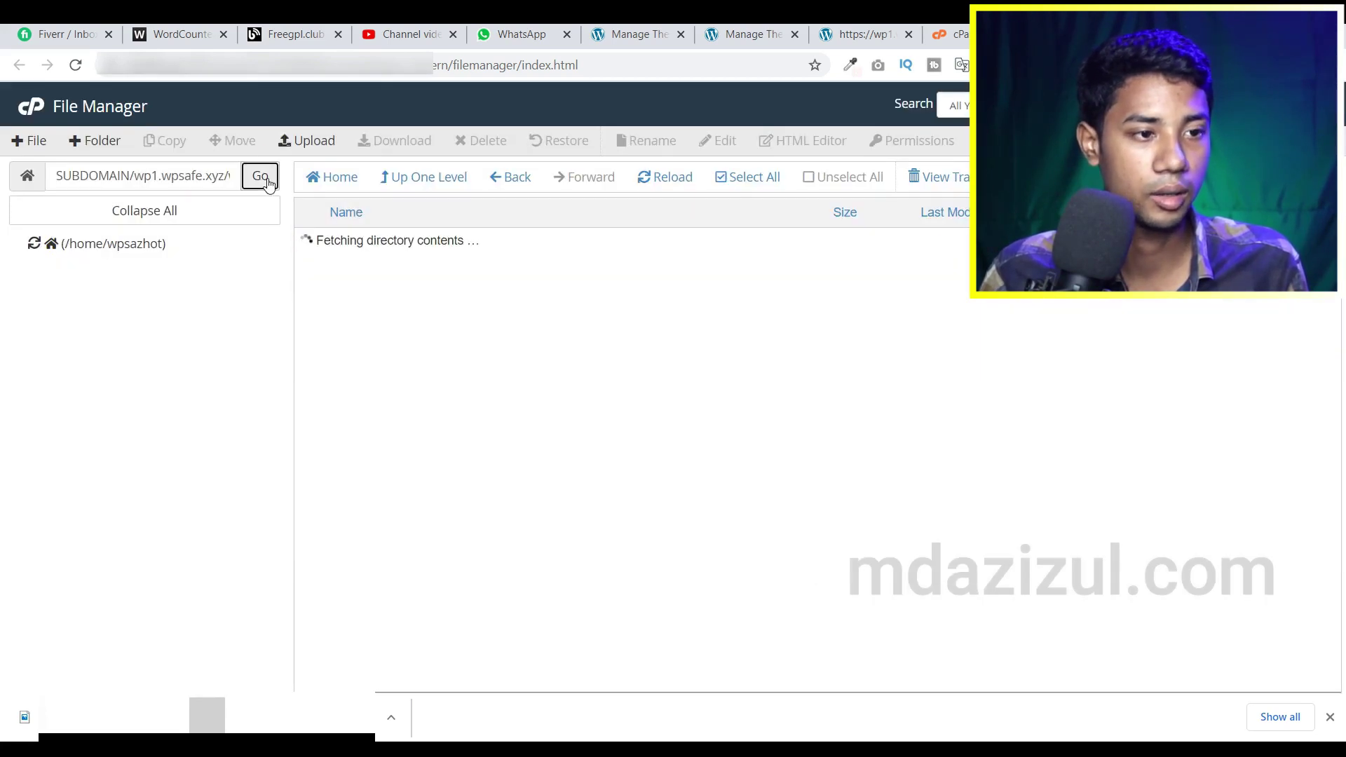
{"action": "left_click", "coordinate": [786, 47]}
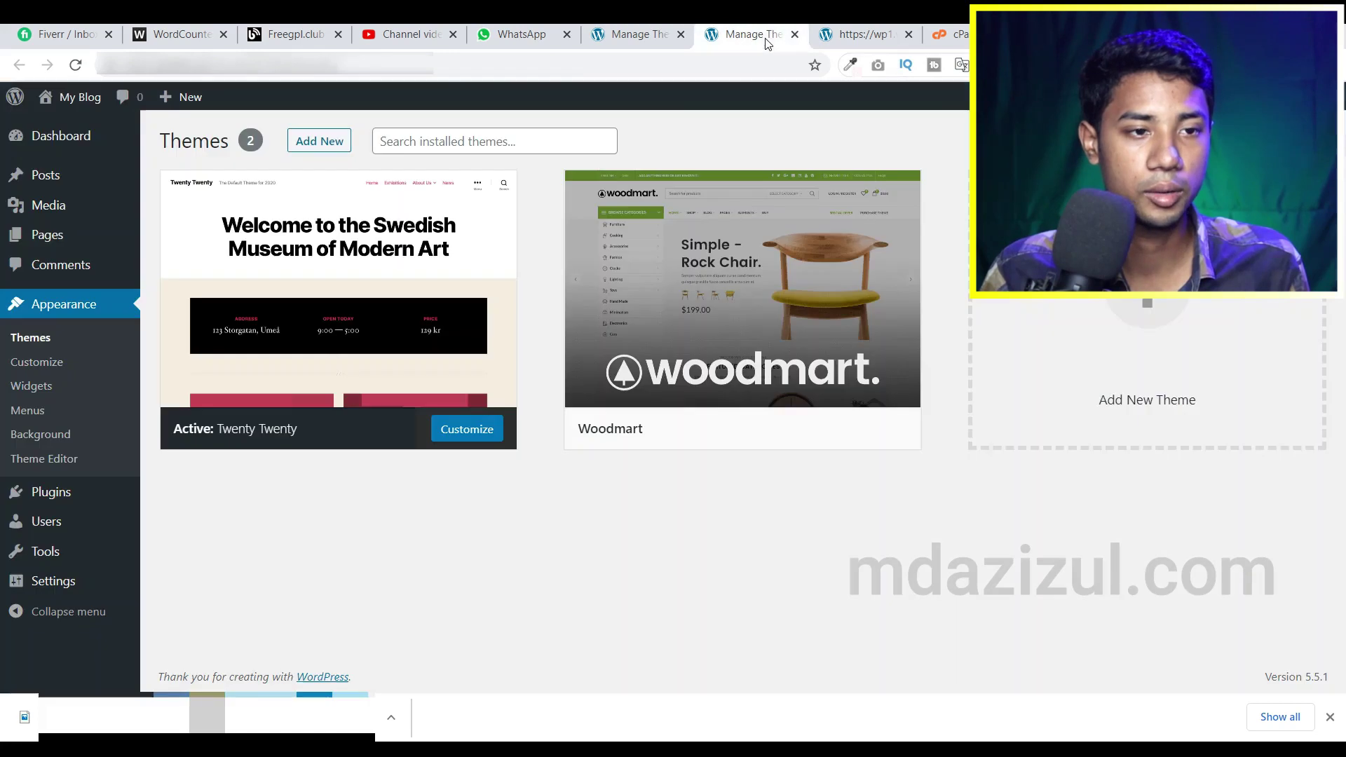
Reload the Themes list and activate the newly listed Woodmart Child theme.
{"action": "left_click", "coordinate": [74, 66]}
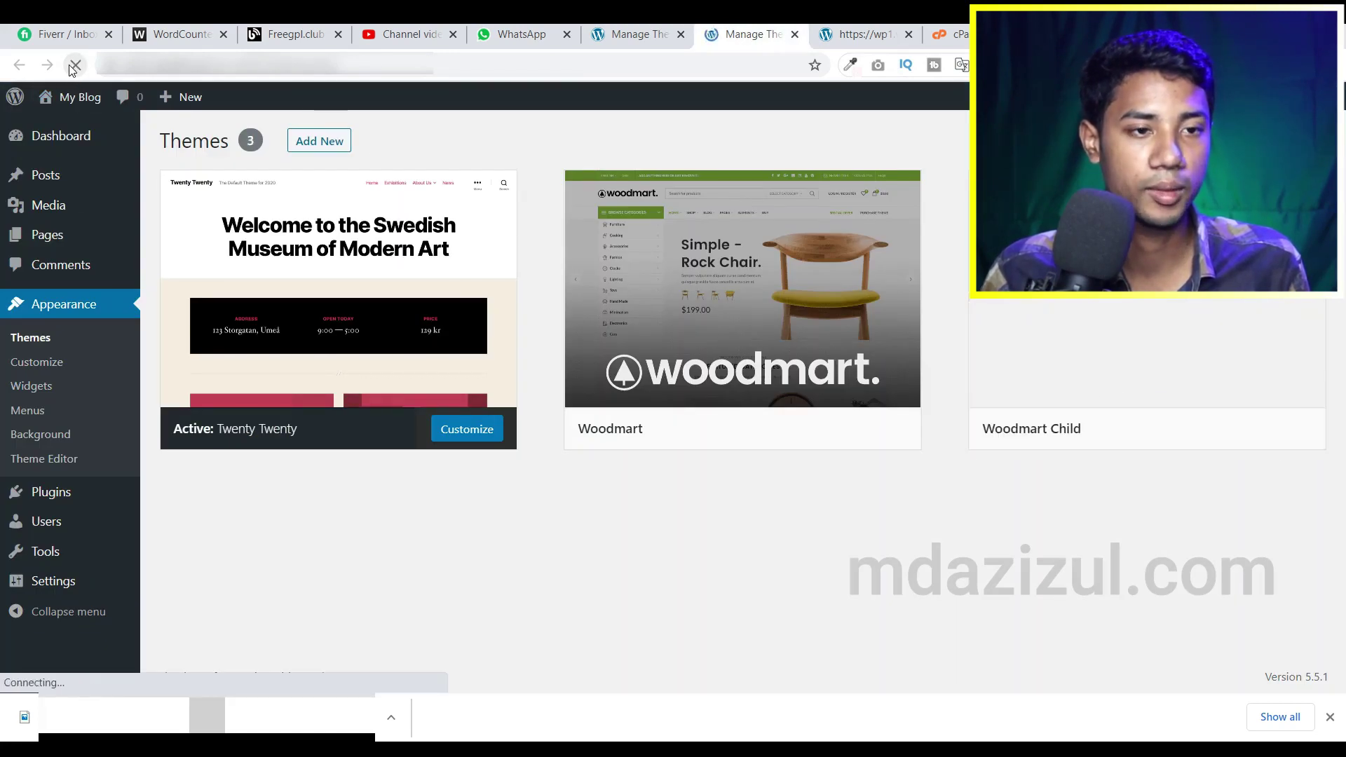
{"action": "mouse_move", "coordinate": [1133, 358]}
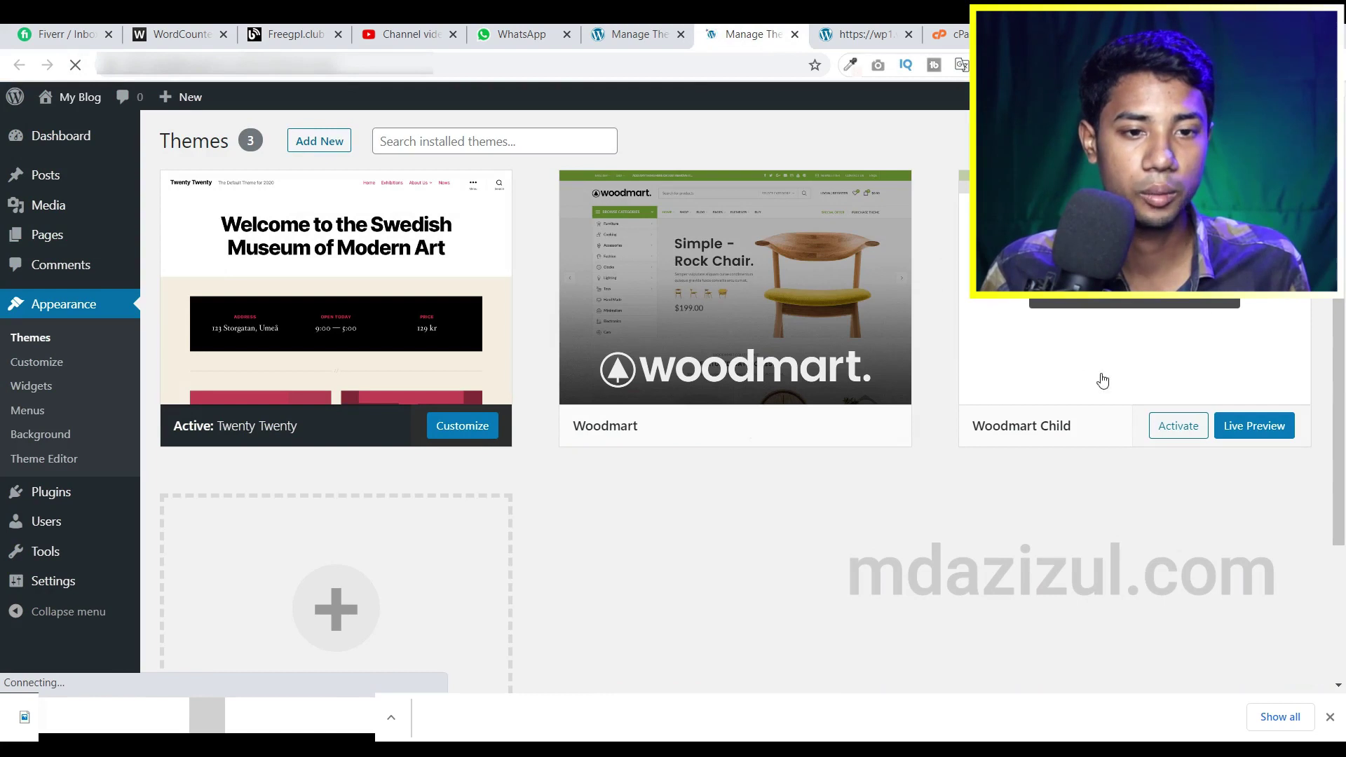
{"action": "left_click", "coordinate": [1172, 434]}
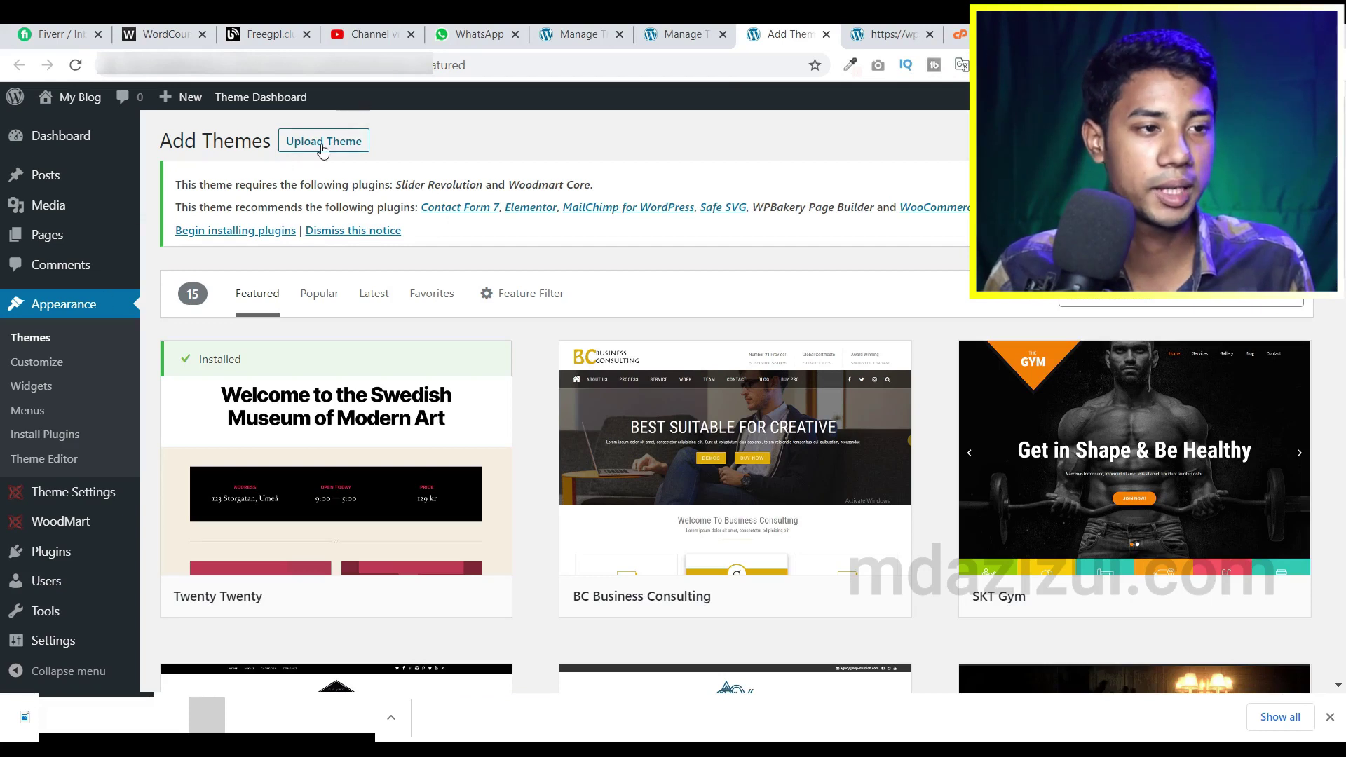
Open the Upload Theme panel, then check the site tab showing Error 503 Service Unavailable.
{"action": "left_click", "coordinate": [324, 141]}
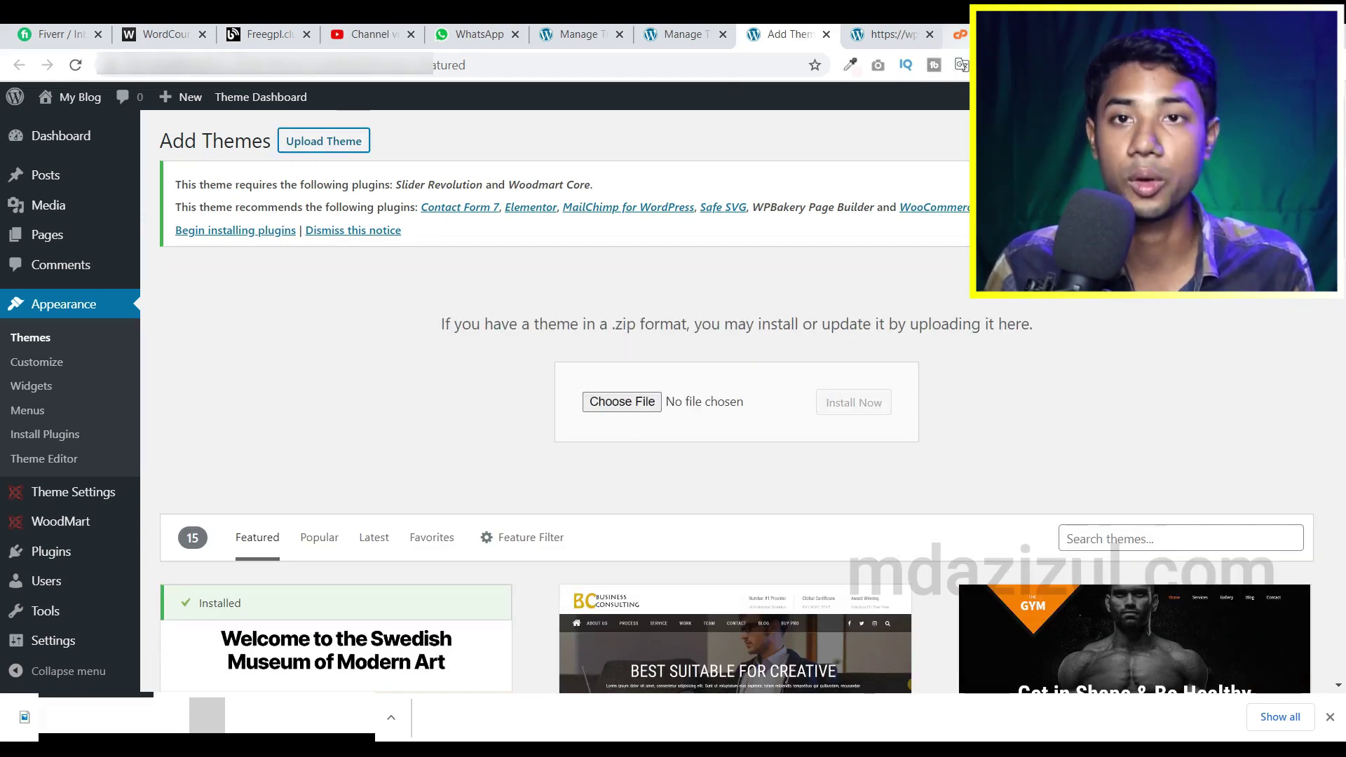
{"action": "left_click", "coordinate": [930, 33]}
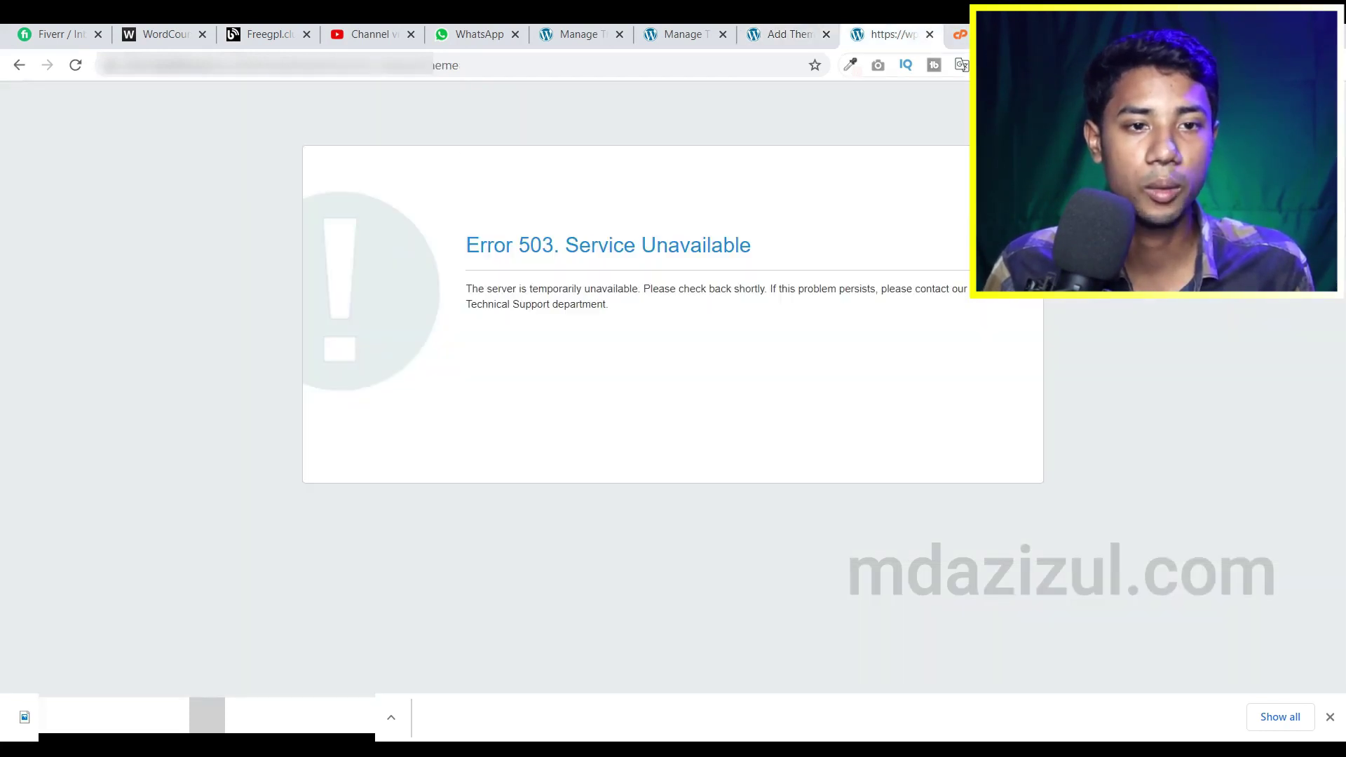
{"action": "left_click", "coordinate": [960, 33]}
{"action": "left_click", "coordinate": [885, 33]}
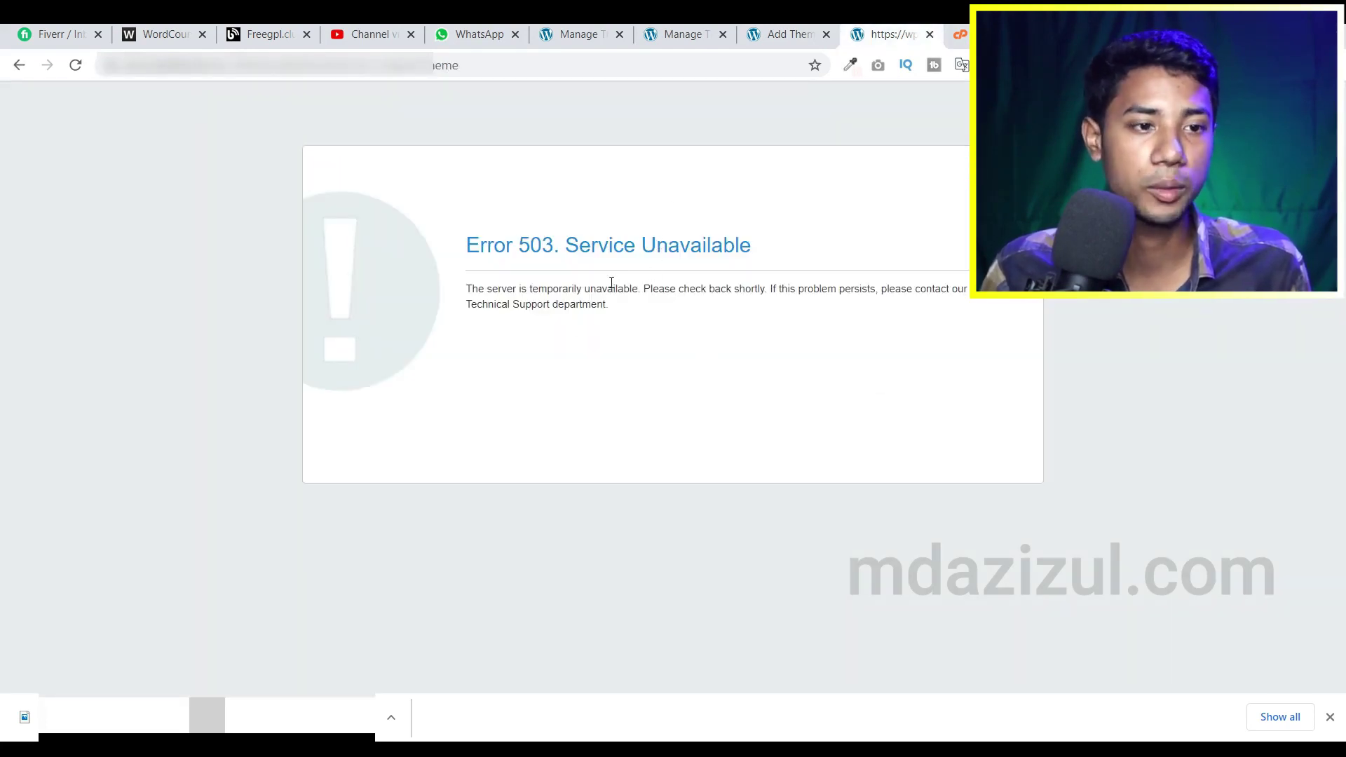
Search Google for the 'Error 503. Service Unavailable' heading text.
{"action": "triple_click", "coordinate": [621, 243]}
{"action": "right_click", "coordinate": [621, 243]}
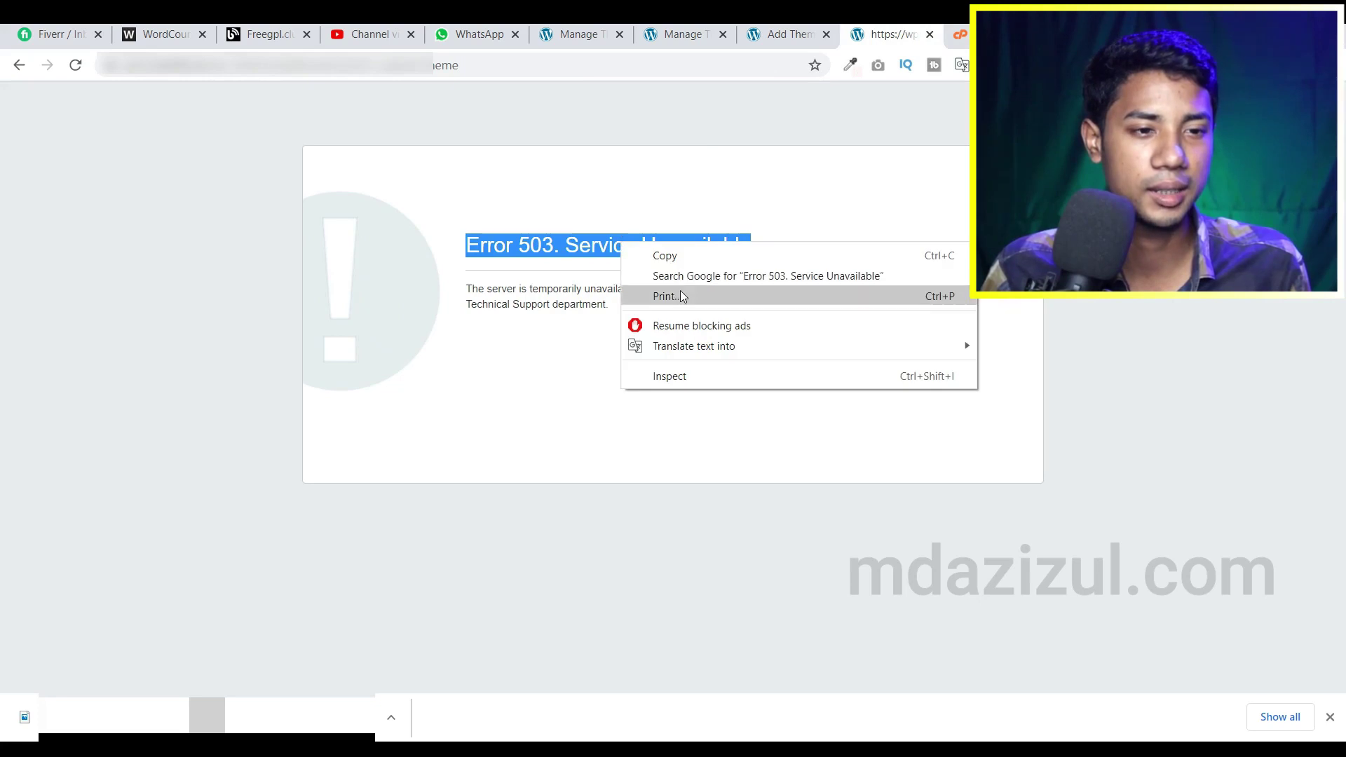
{"action": "left_click", "coordinate": [685, 279]}
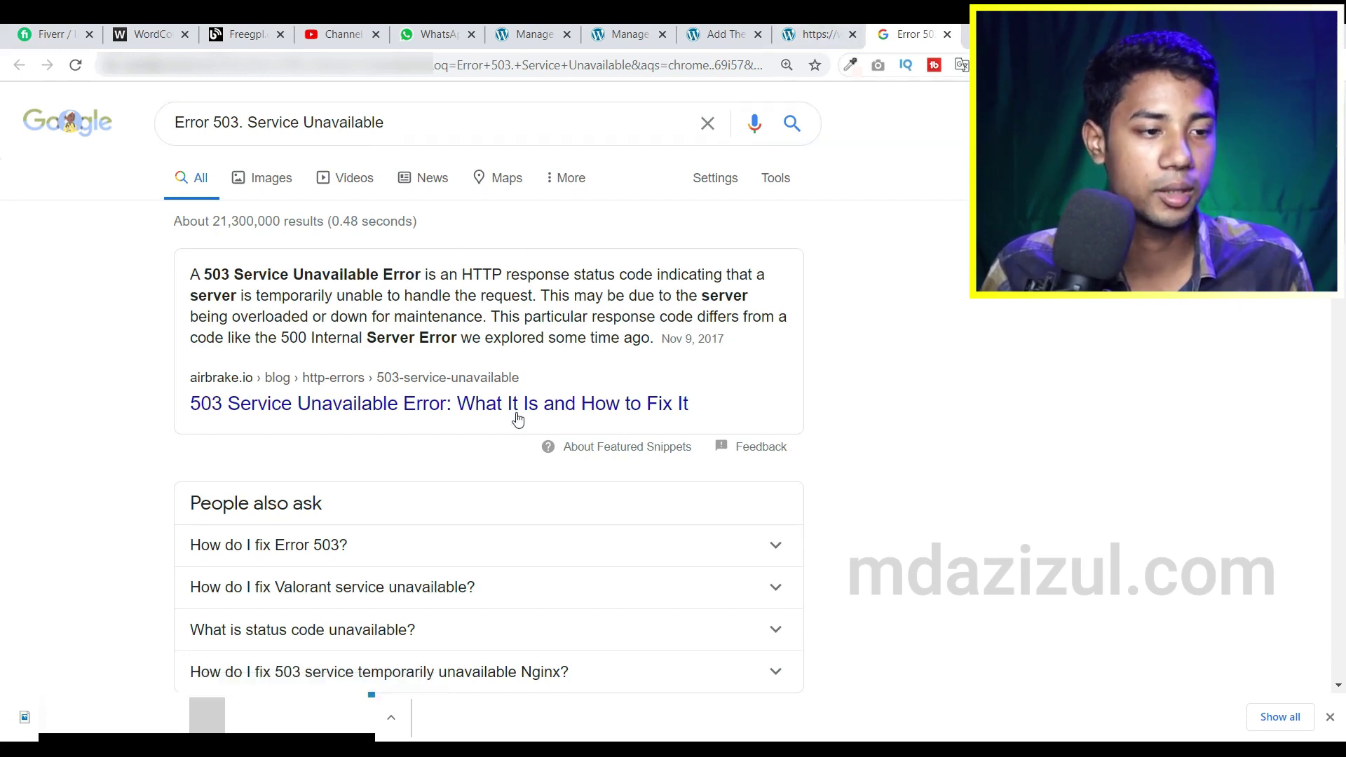
Expand the 'How do I fix Error 503?' answer in the results and read through it.
{"action": "scroll", "coordinate": [255, 379], "scroll_direction": "down", "scroll_amount": 3}
{"action": "scroll", "coordinate": [435, 294], "scroll_direction": "down", "scroll_amount": 2}
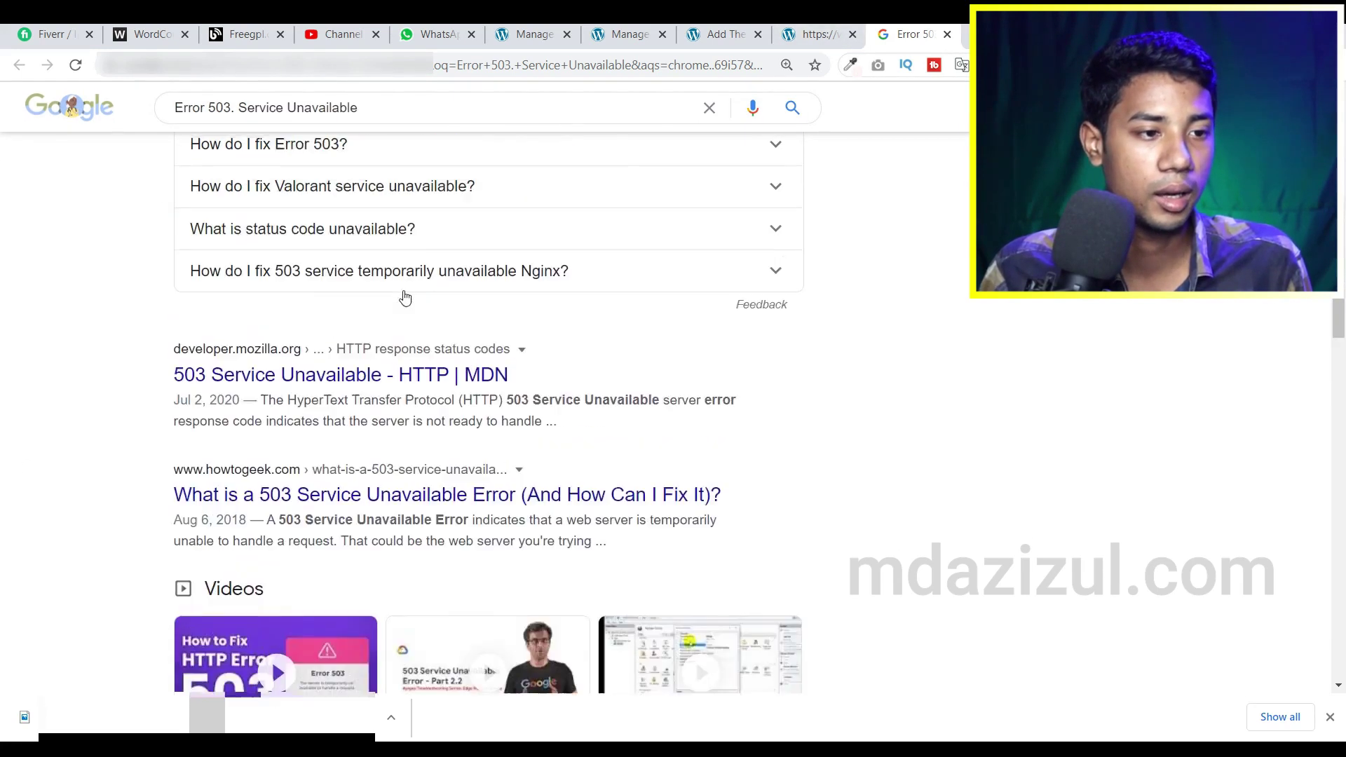
{"action": "scroll", "coordinate": [403, 295], "scroll_direction": "up", "scroll_amount": 2}
{"action": "left_click", "coordinate": [556, 285]}
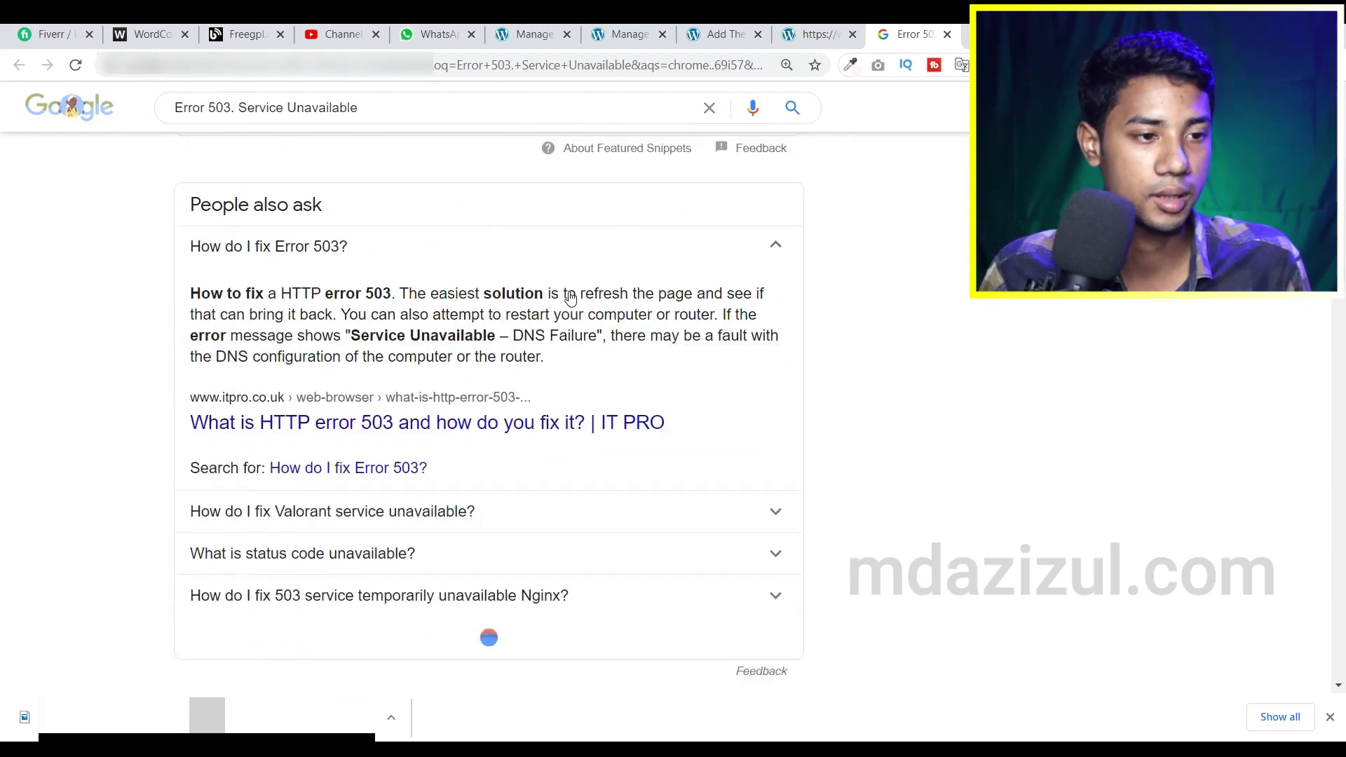
{"action": "scroll", "coordinate": [556, 273], "scroll_direction": "down", "scroll_amount": 4}
{"action": "scroll", "coordinate": [573, 290], "scroll_direction": "down", "scroll_amount": 3}
{"action": "scroll", "coordinate": [632, 259], "scroll_direction": "up", "scroll_amount": 7}
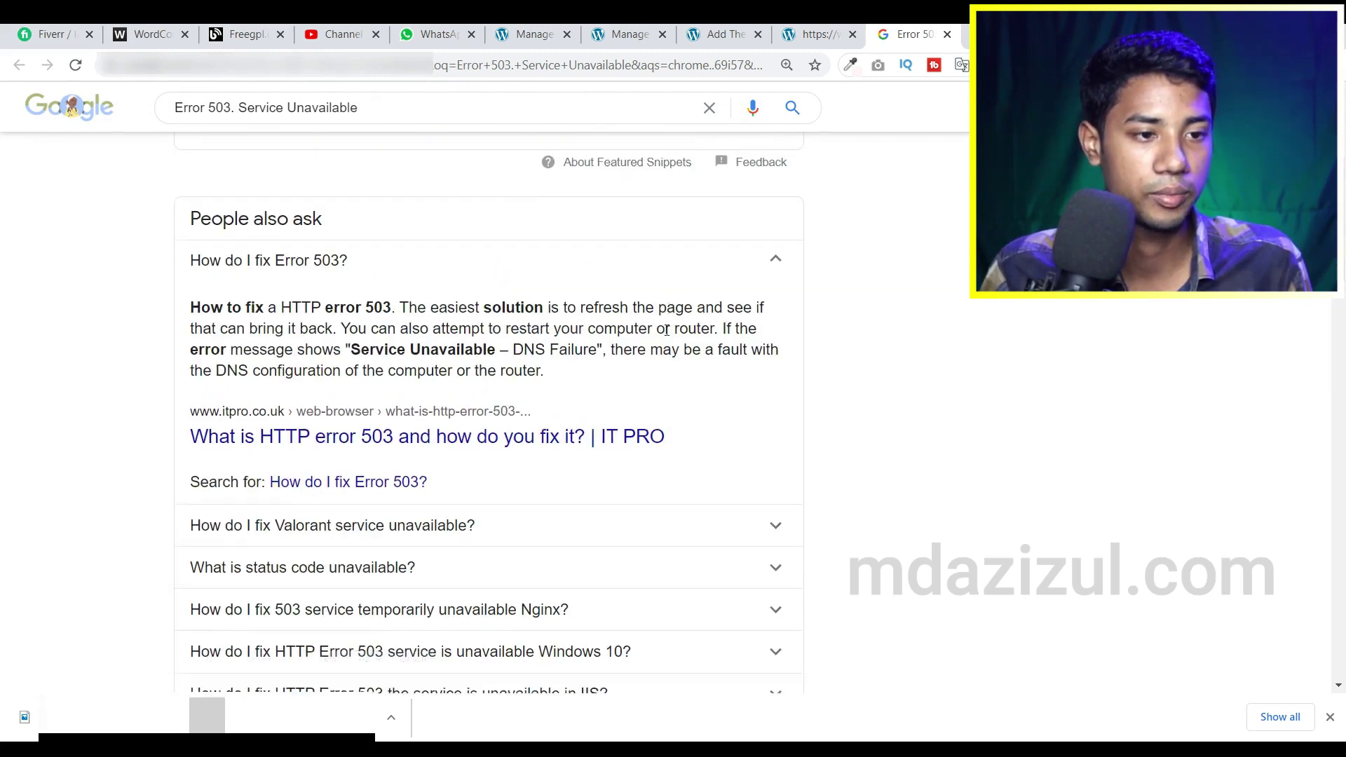
{"action": "scroll", "coordinate": [697, 229], "scroll_direction": "down", "scroll_amount": 12}
{"action": "scroll", "coordinate": [696, 230], "scroll_direction": "up", "scroll_amount": 2}
{"action": "scroll", "coordinate": [697, 668], "scroll_direction": "up", "scroll_amount": 4}
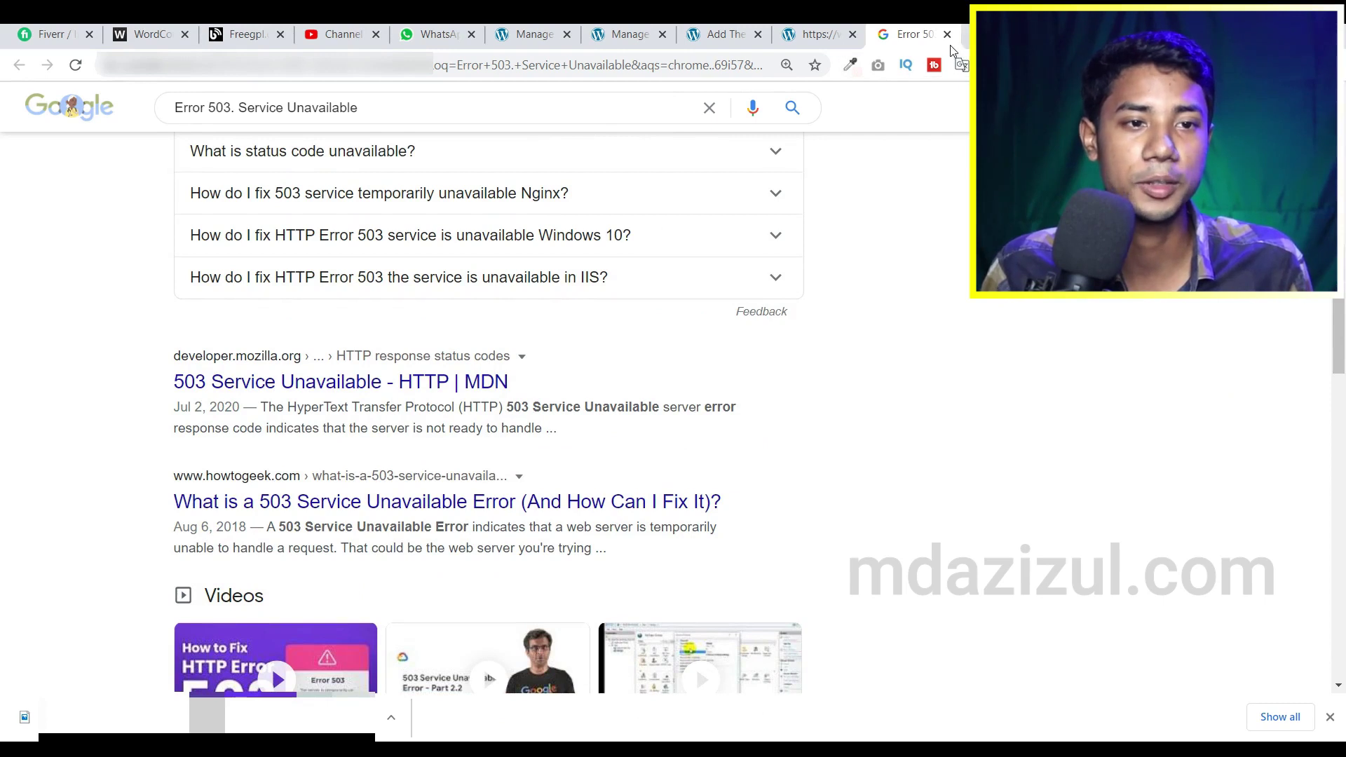
Close the 503 error tab to return to the Add Themes page with its zip upload panel.
{"action": "key", "text": "ctrl+Tab"}
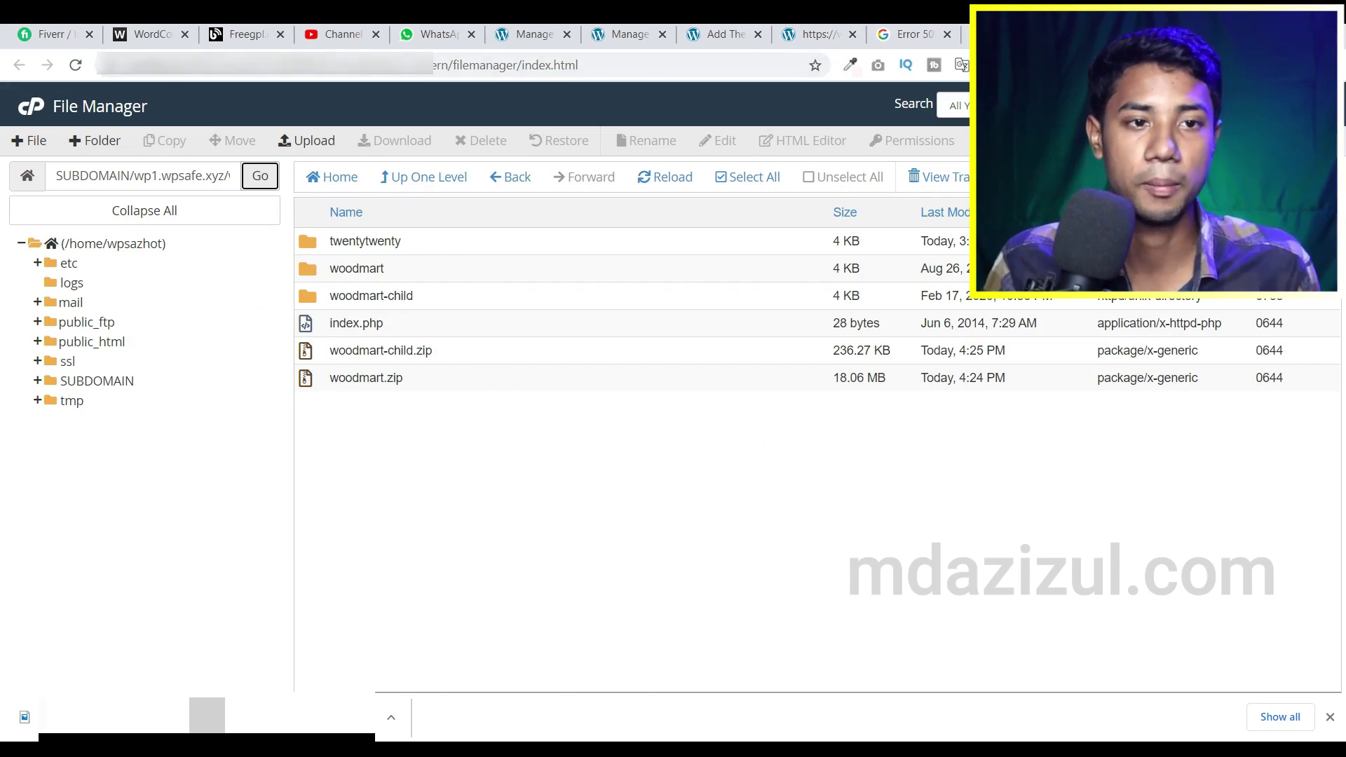
{"action": "left_click", "coordinate": [714, 41]}
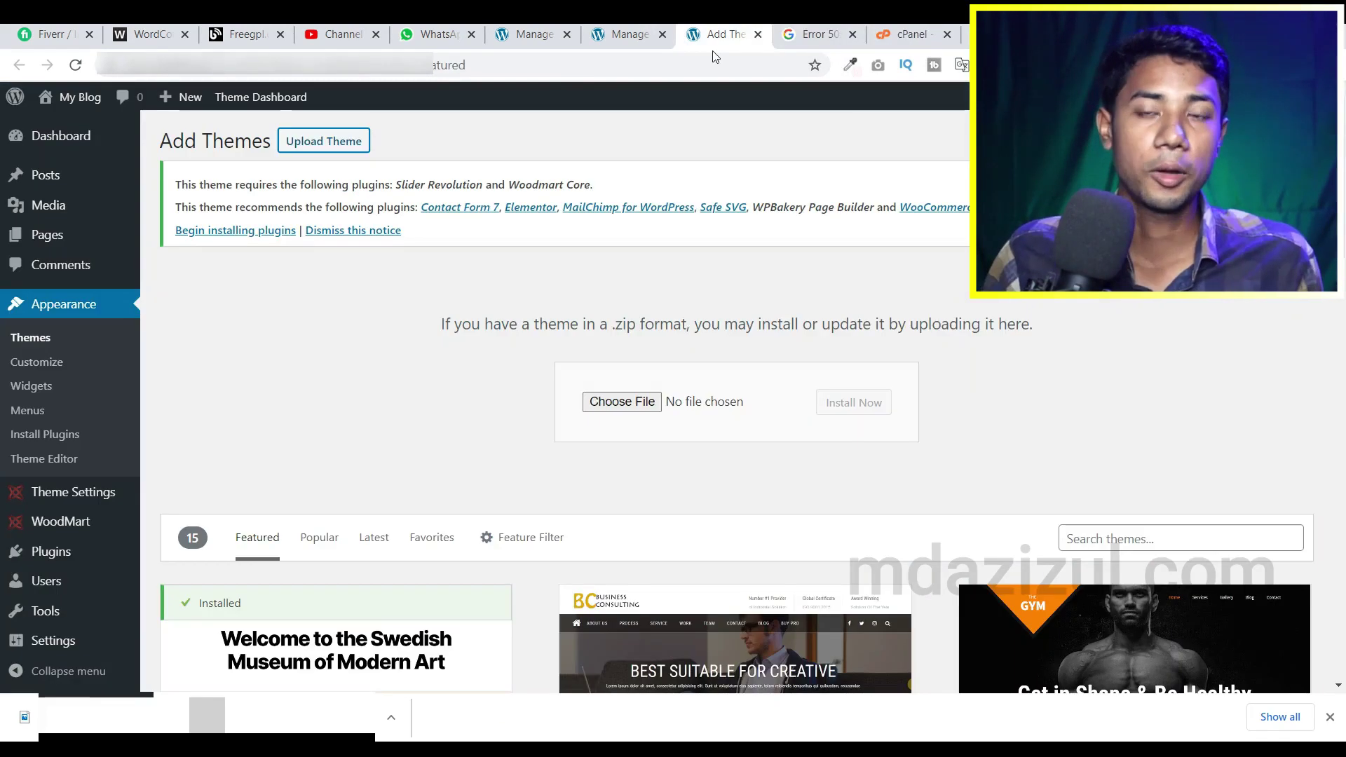